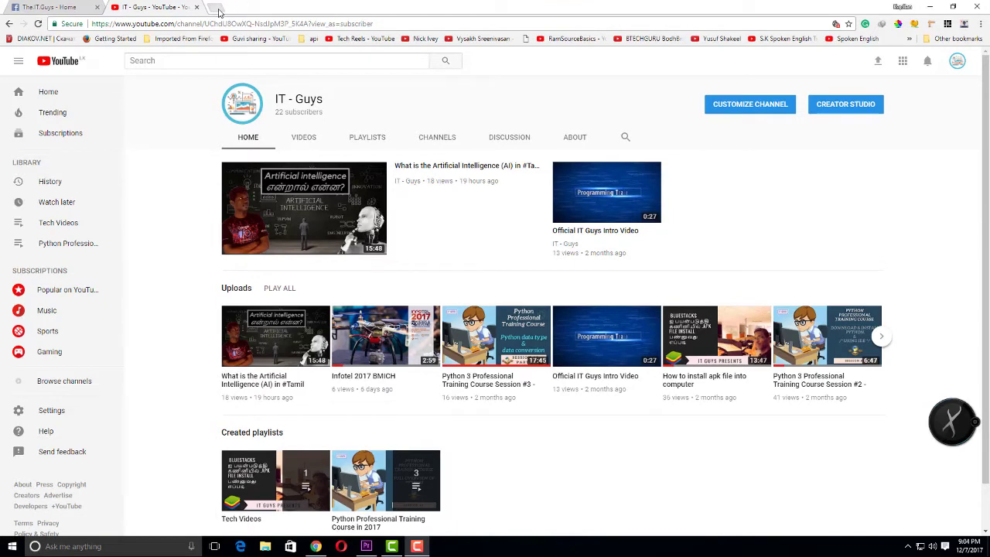
Open adobe.com in a new Chrome tab and scroll down the homepage.
left_click(221, 9)
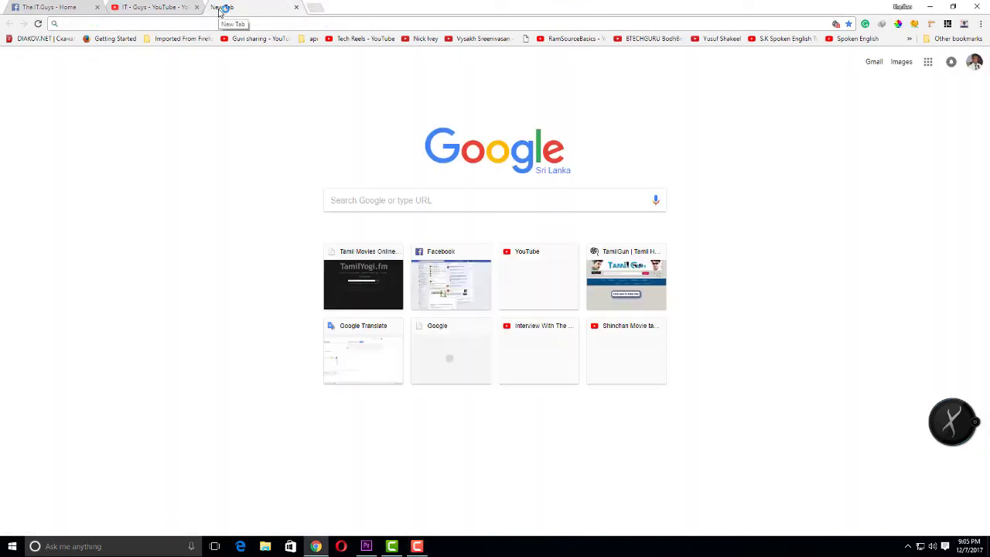
type("adobe.com")
key("Return")
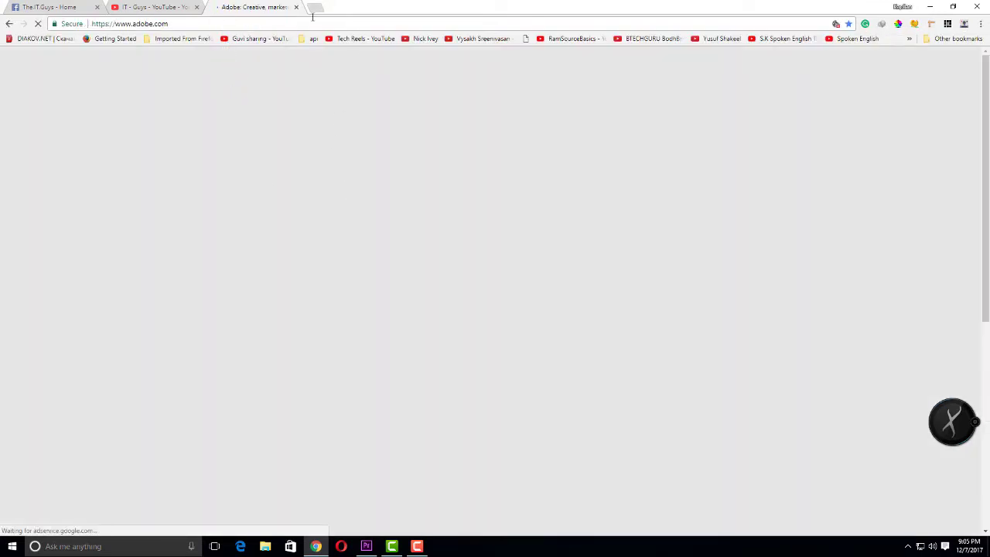
scroll(464, 184, "down", 5)
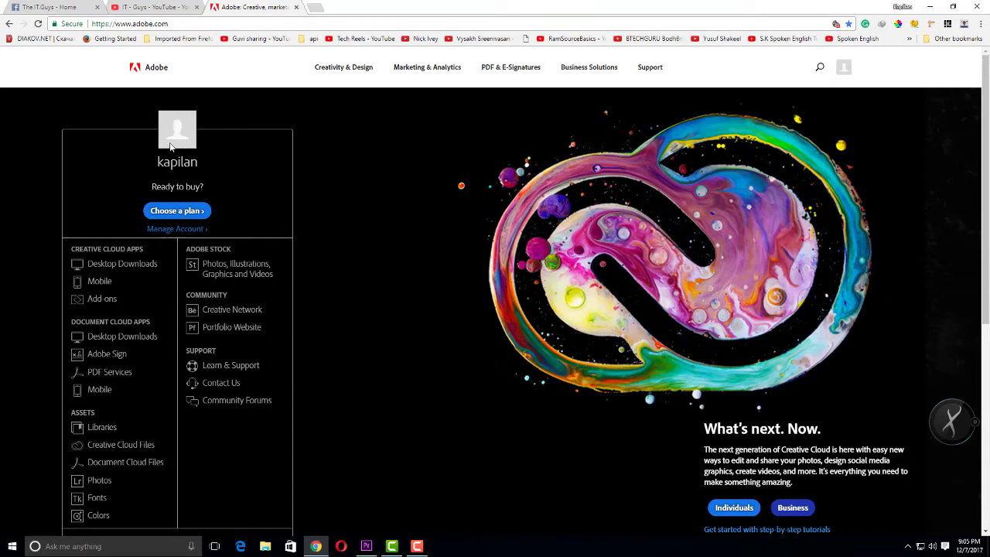
Go to View all products under Creativity & Design and scroll down to the Acrobat Pro card.
left_click(347, 82)
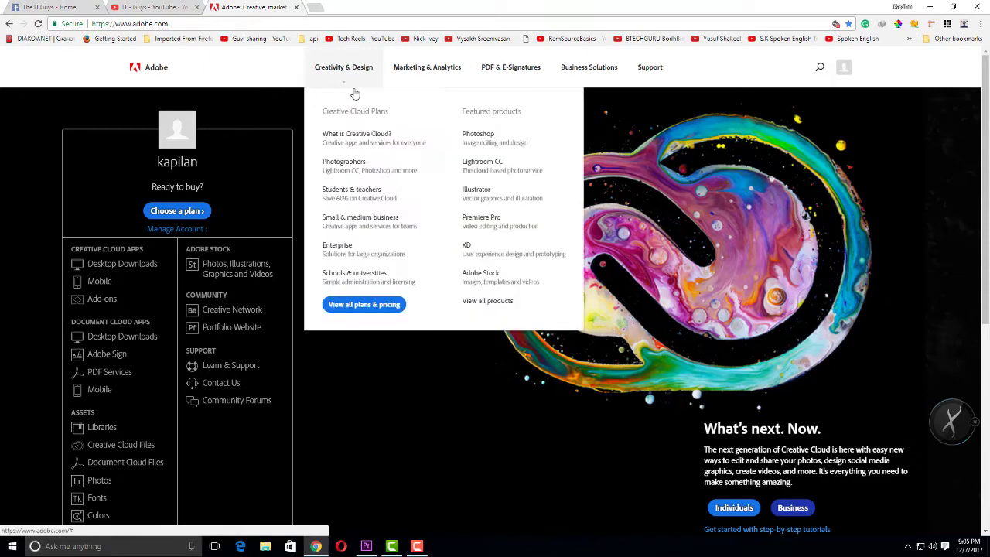
left_click(493, 307)
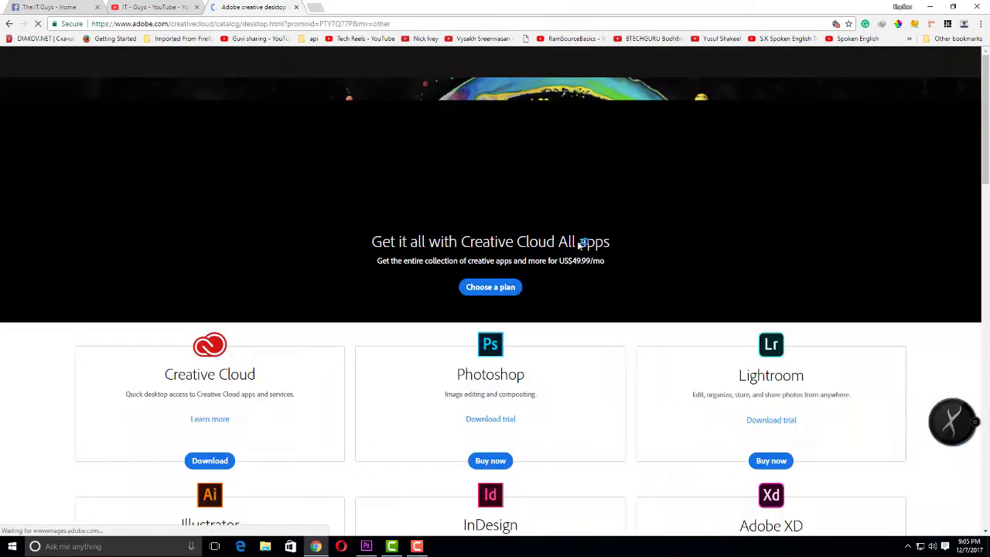
scroll(478, 226, "down", 2)
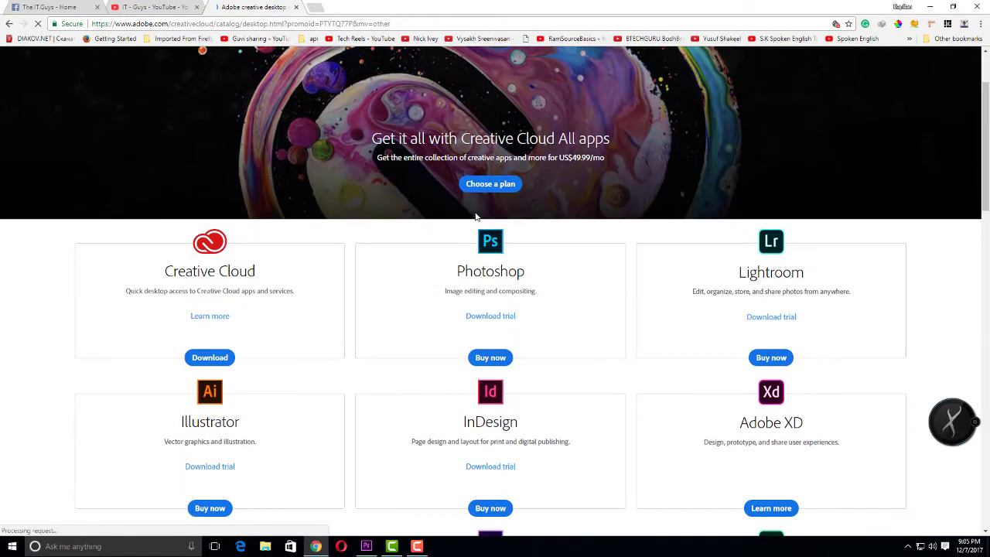
scroll(203, 320, "down", 1)
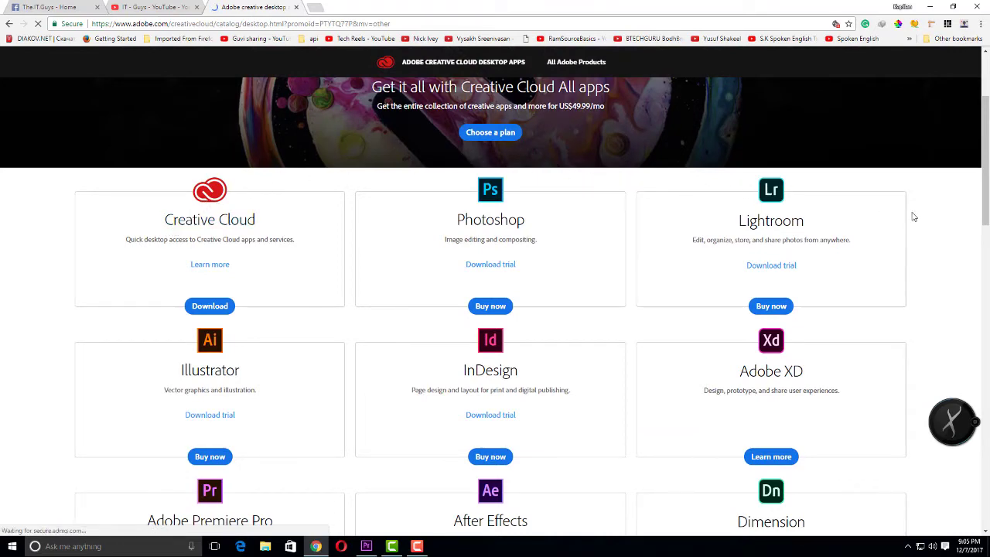
scroll(914, 217, "down", 1)
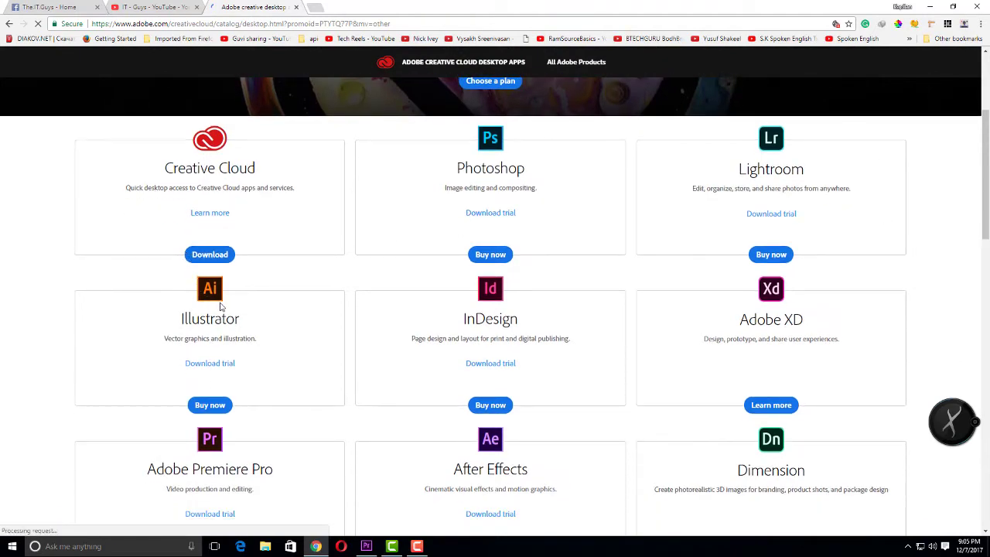
scroll(222, 303, "down", 2)
scroll(221, 310, "down", 2)
scroll(219, 314, "down", 1)
scroll(261, 343, "down", 3)
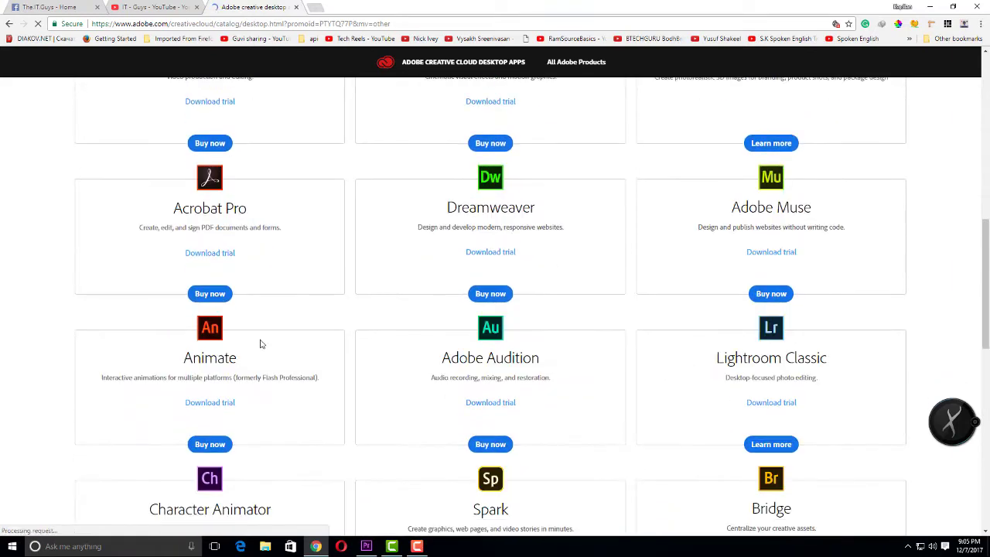
scroll(190, 325, "down", 2)
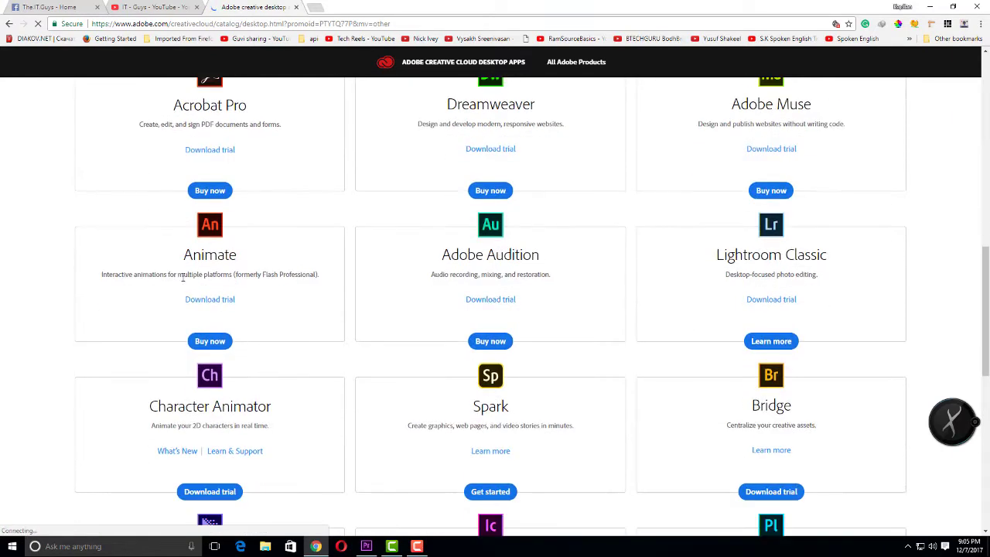
scroll(183, 280, "up", 3)
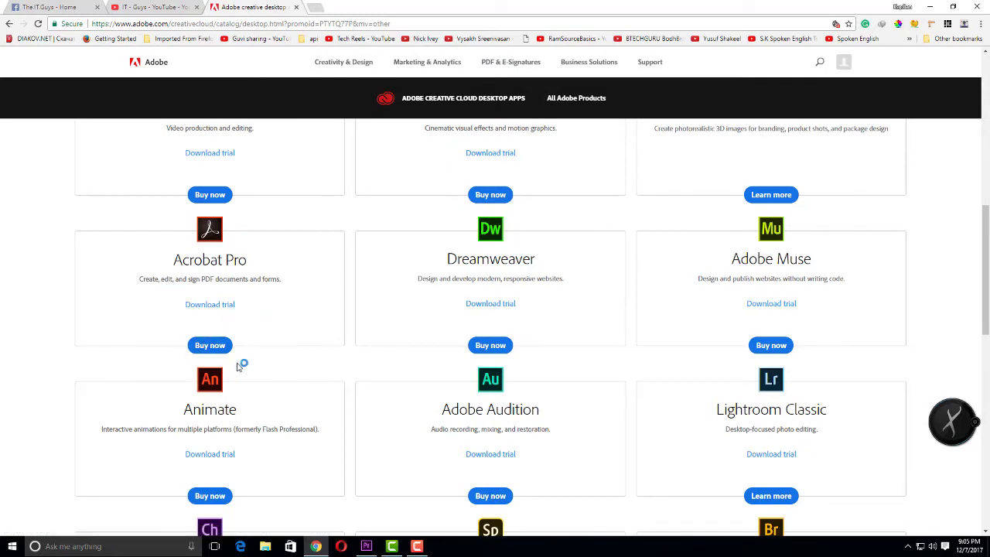
Start the Acrobat Pro trial checkout and set payment to Credit or debit card after trying PayPal.
left_click(215, 311)
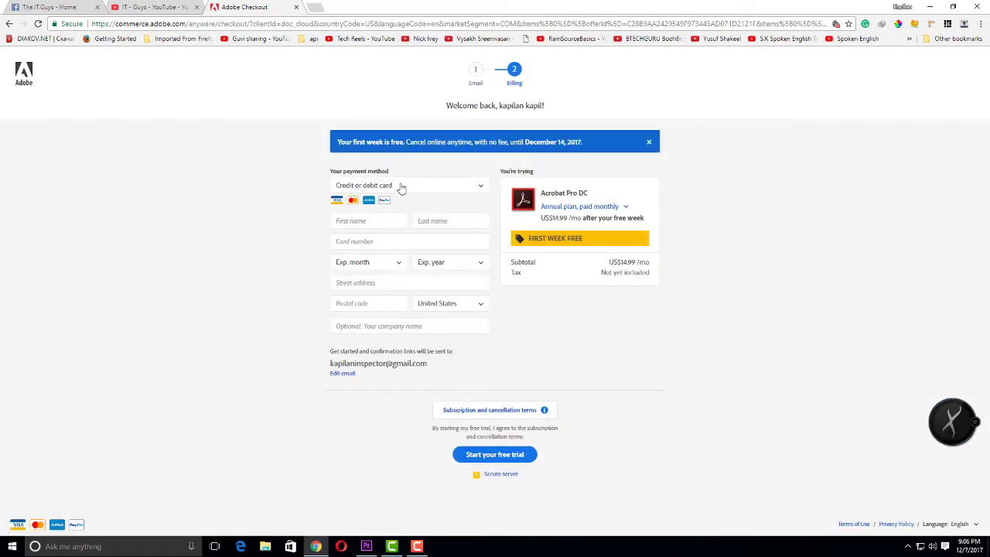
left_click(474, 190)
left_click(410, 218)
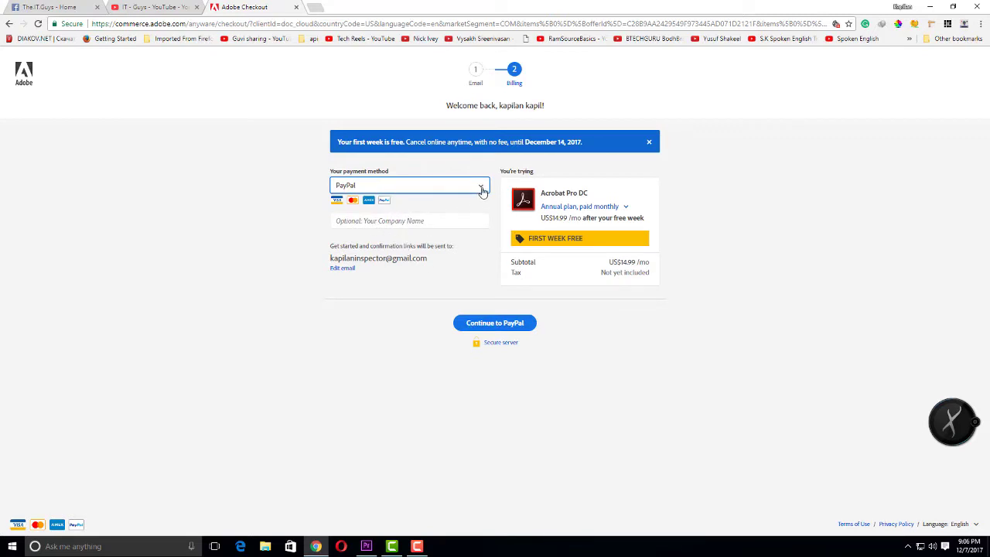
left_click(481, 190)
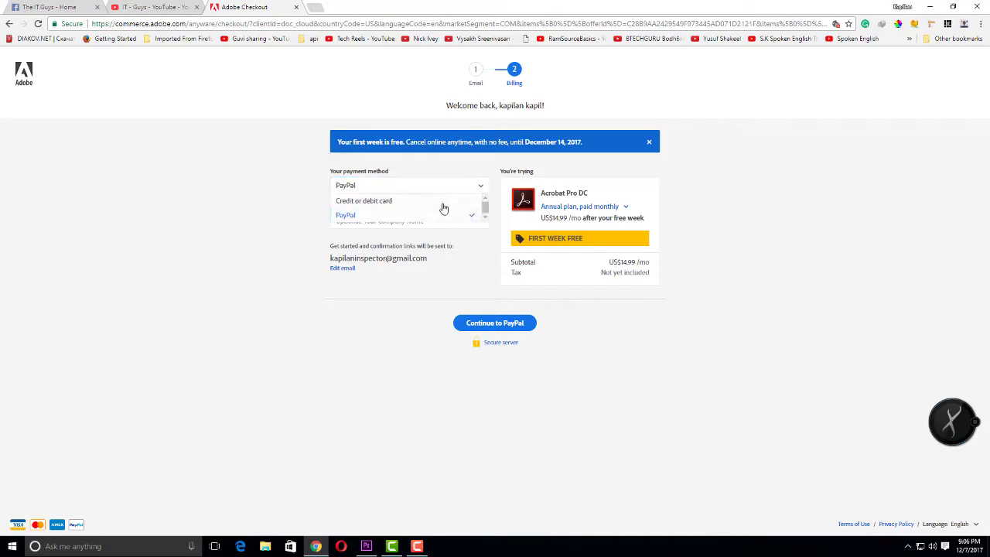
left_click(443, 203)
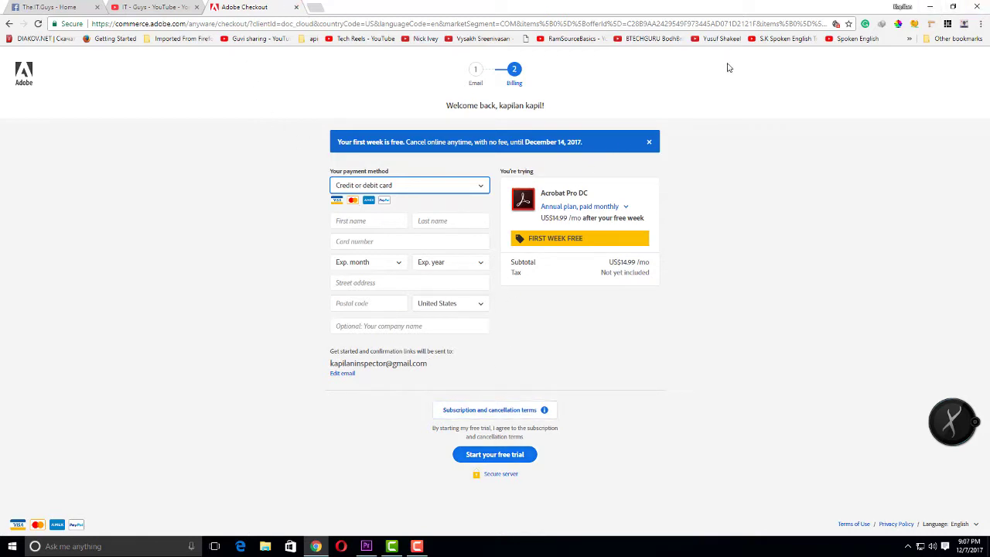
Close Chrome and install Acrobat Pro DC 2017.009.20058 to the default folder, declining the search/homepage change.
left_click(976, 6)
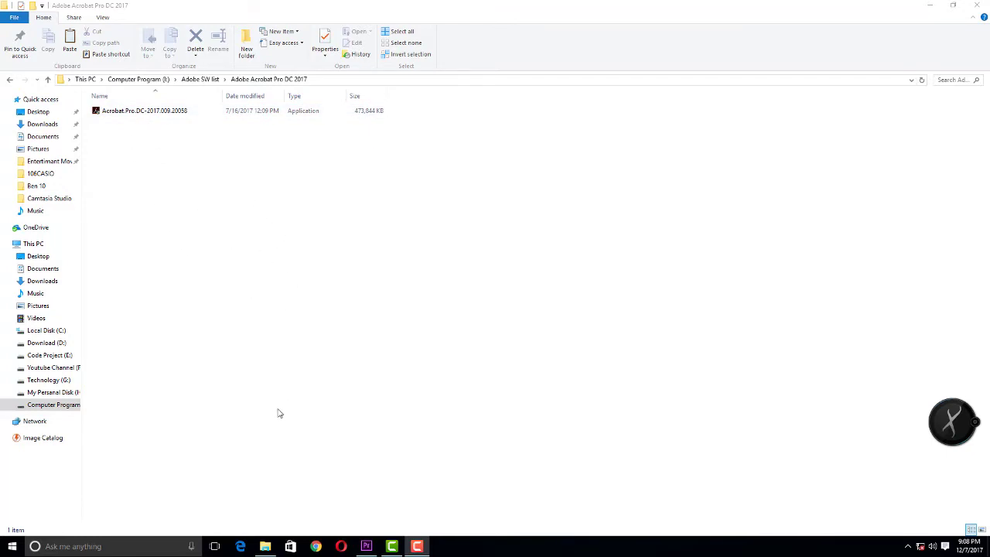
double_click(312, 113)
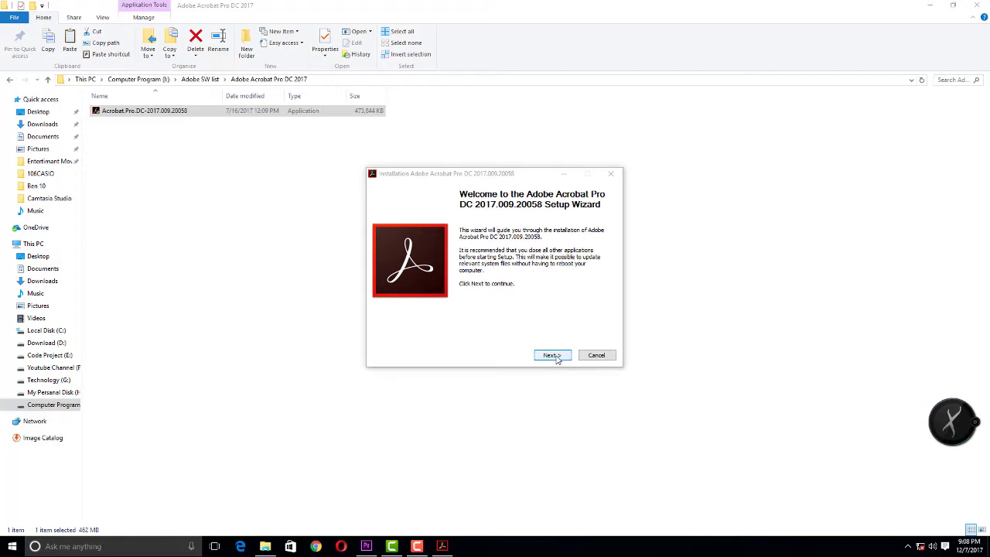
left_click(554, 358)
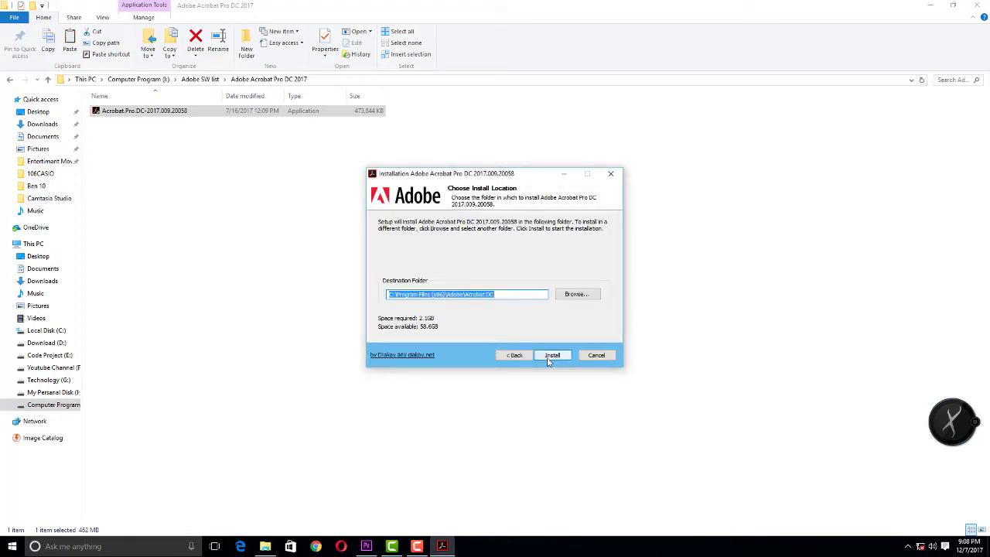
left_click(551, 358)
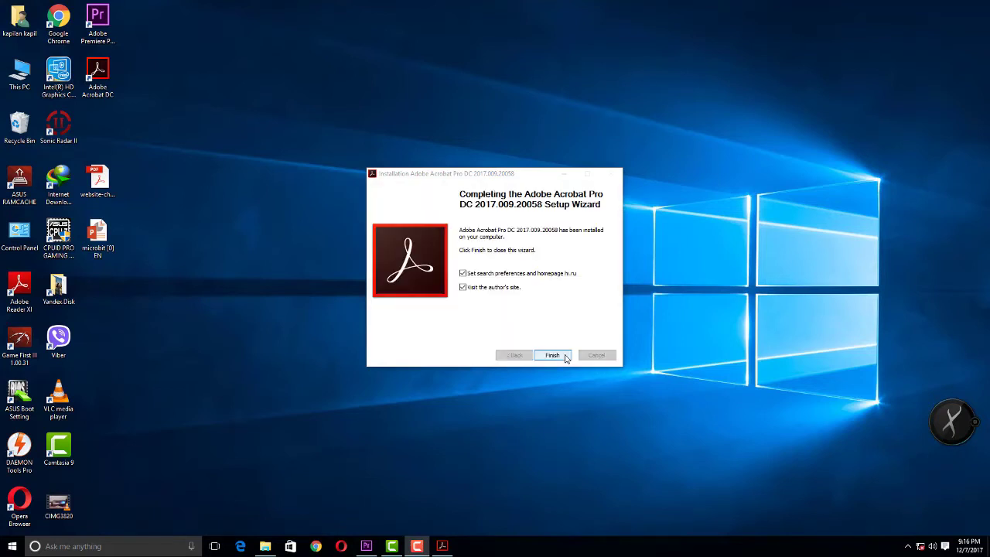
left_click(472, 277)
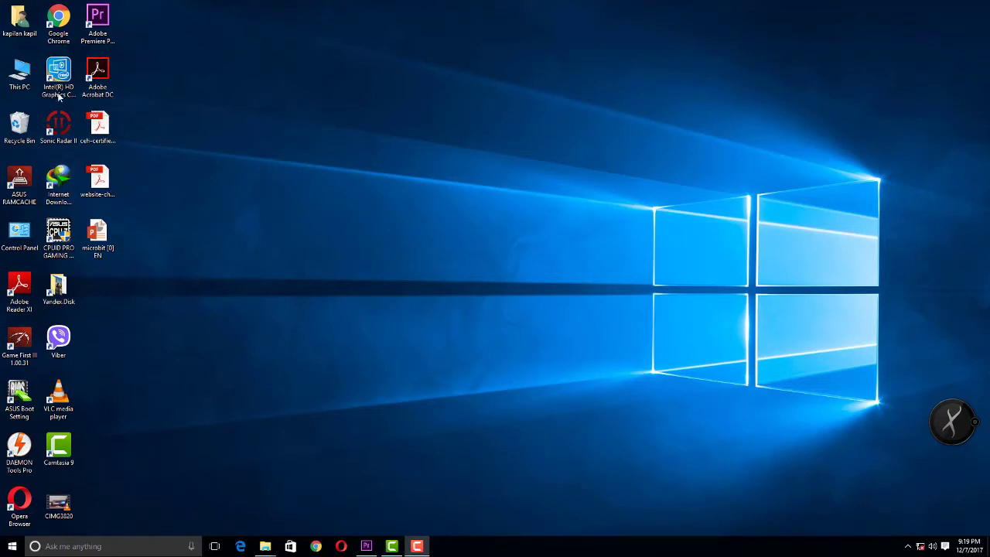
Launch Acrobat Pro DC and open the CEH exam guide PDF from the Desktop.
double_click(109, 81)
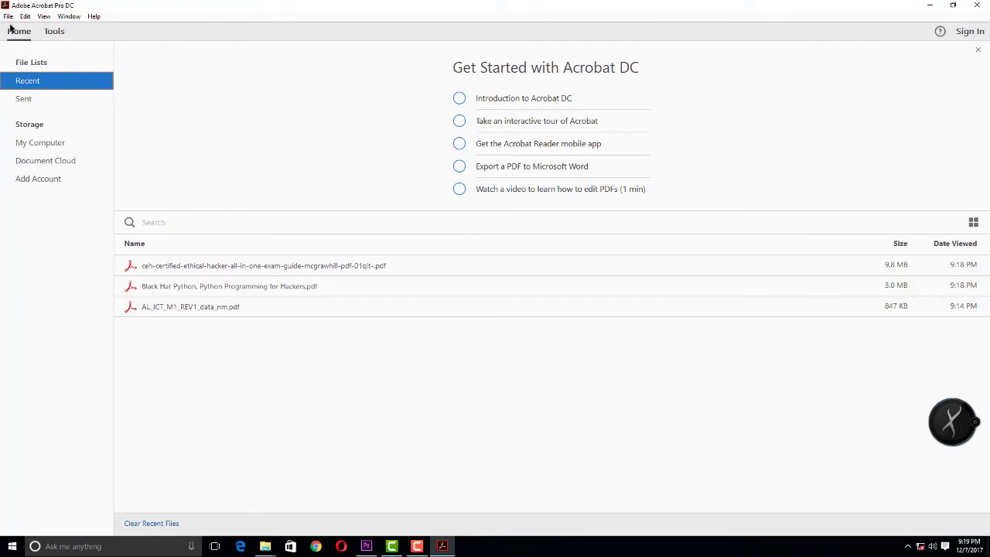
left_click(7, 16)
left_click(51, 34)
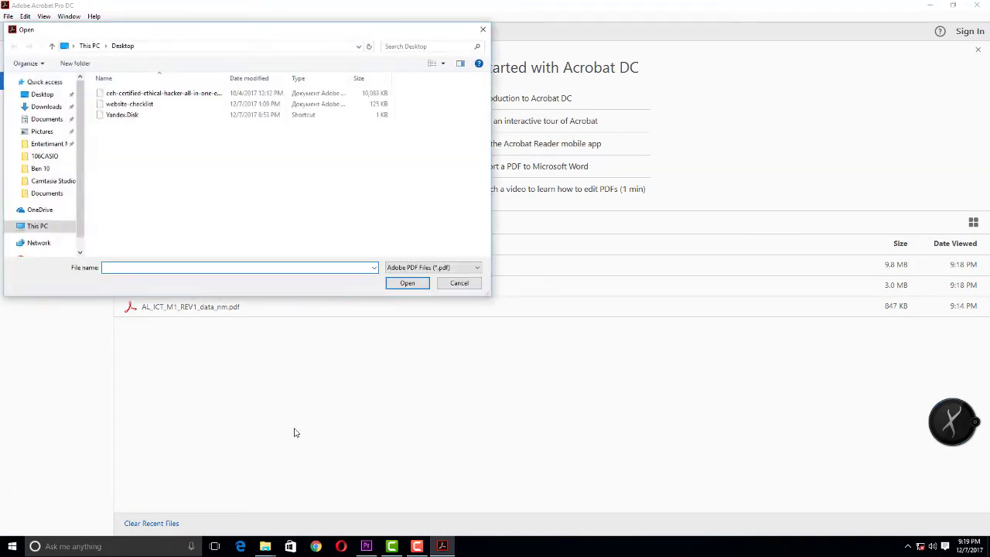
scroll(79, 137, "down", 3)
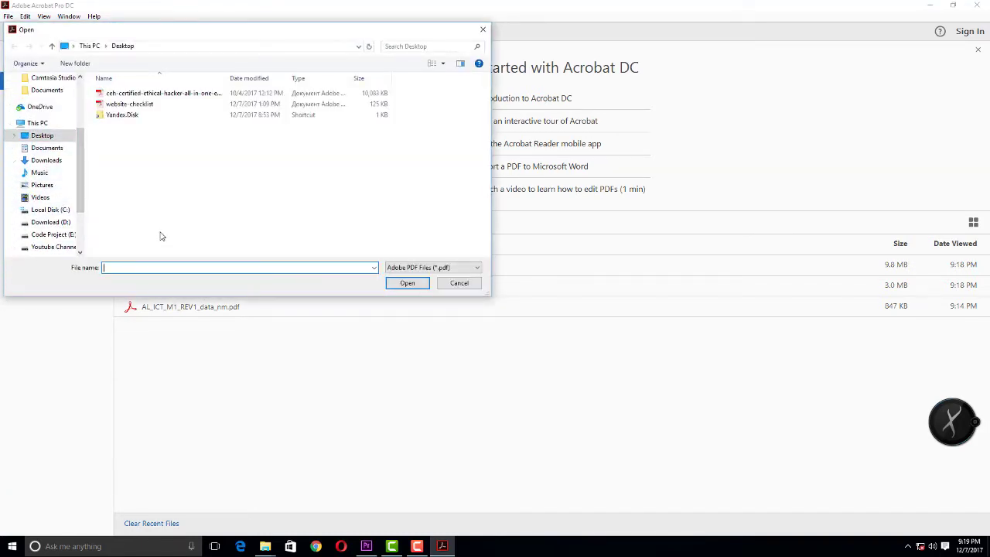
left_click(56, 136)
left_click(132, 94)
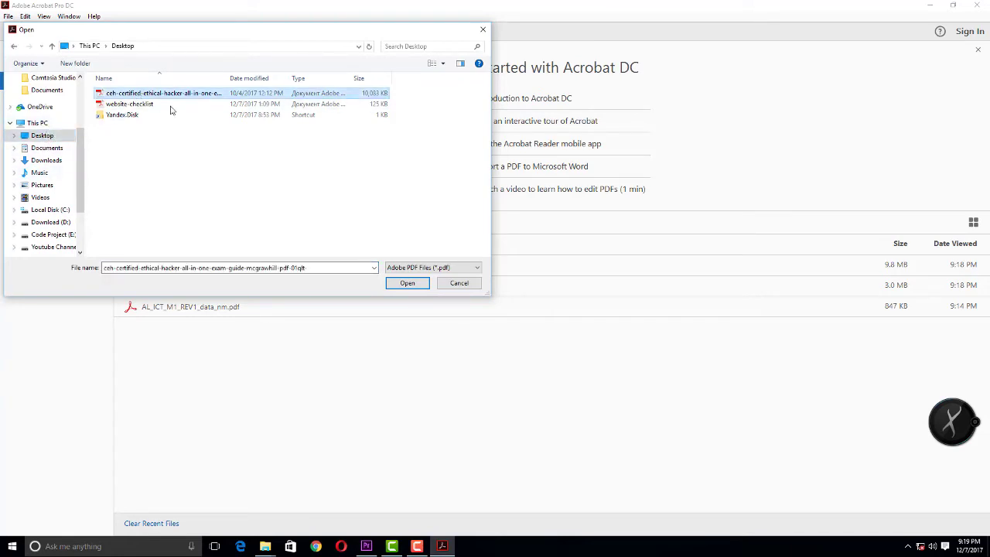
left_click(408, 283)
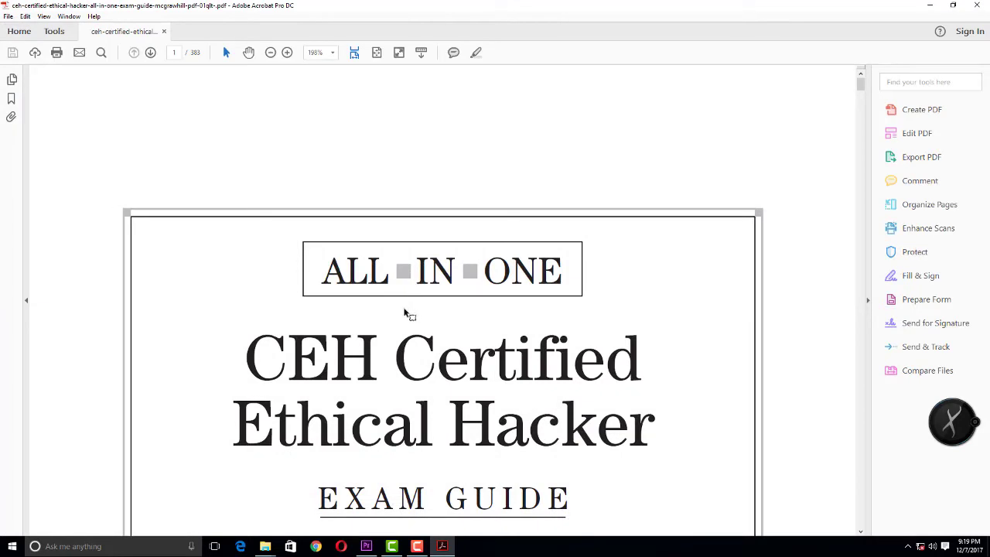
scroll(476, 270, "down", 1)
scroll(477, 269, "down", 3)
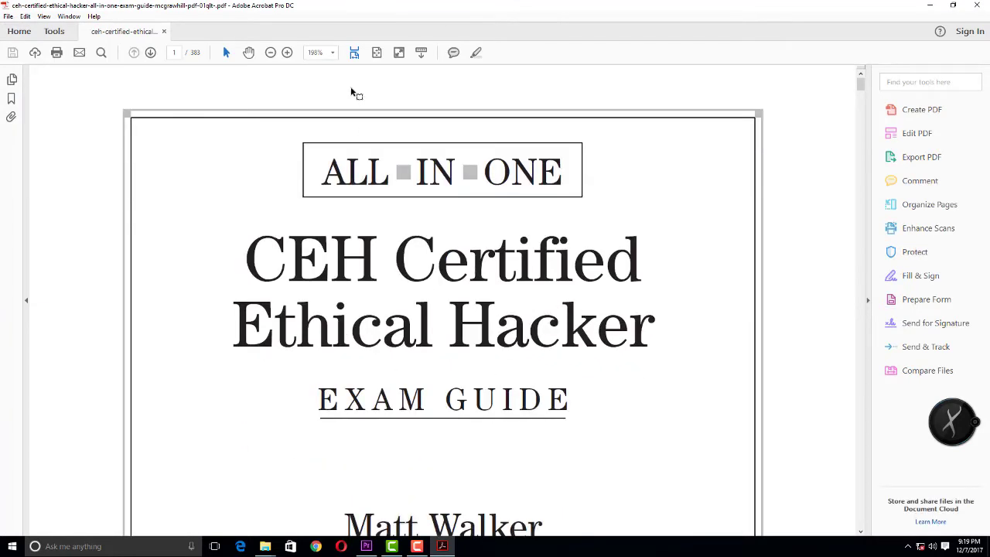
Fit the page, scroll to page 6 on the hacker hats, and switch on Edit PDF.
left_click(376, 53)
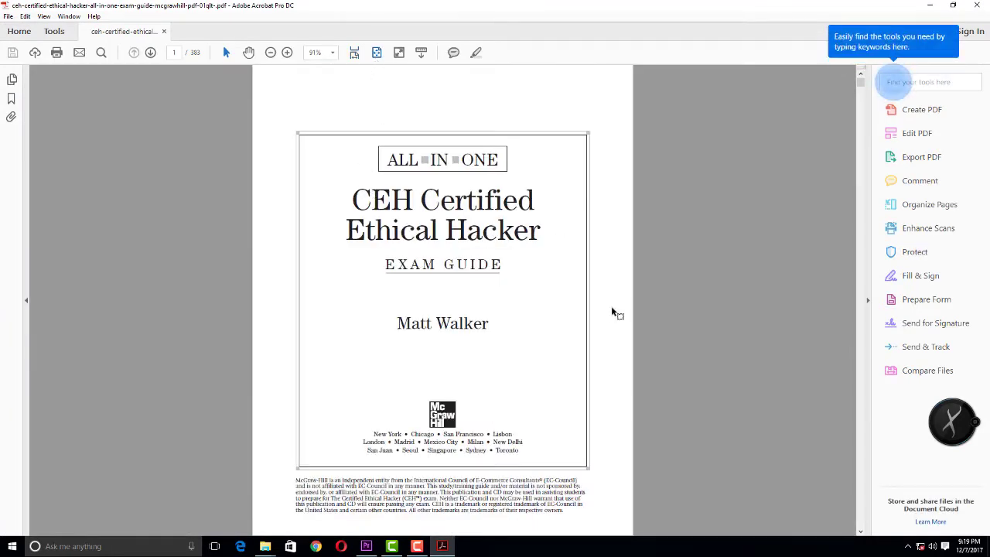
scroll(731, 233, "down", 3)
scroll(731, 233, "down", 3)
scroll(663, 245, "up", 6)
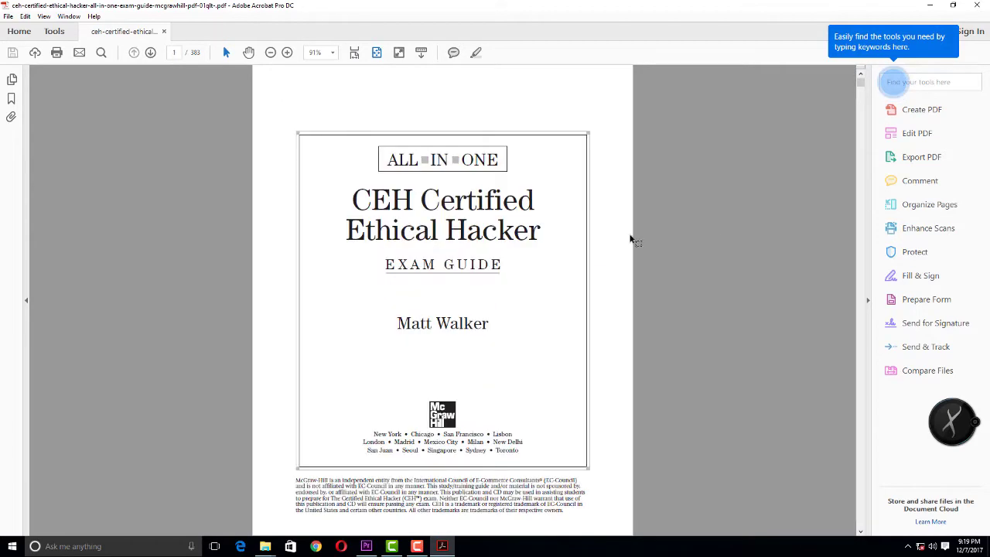
scroll(628, 240, "down", 5)
scroll(625, 240, "down", 5)
scroll(625, 240, "down", 5)
scroll(625, 241, "down", 5)
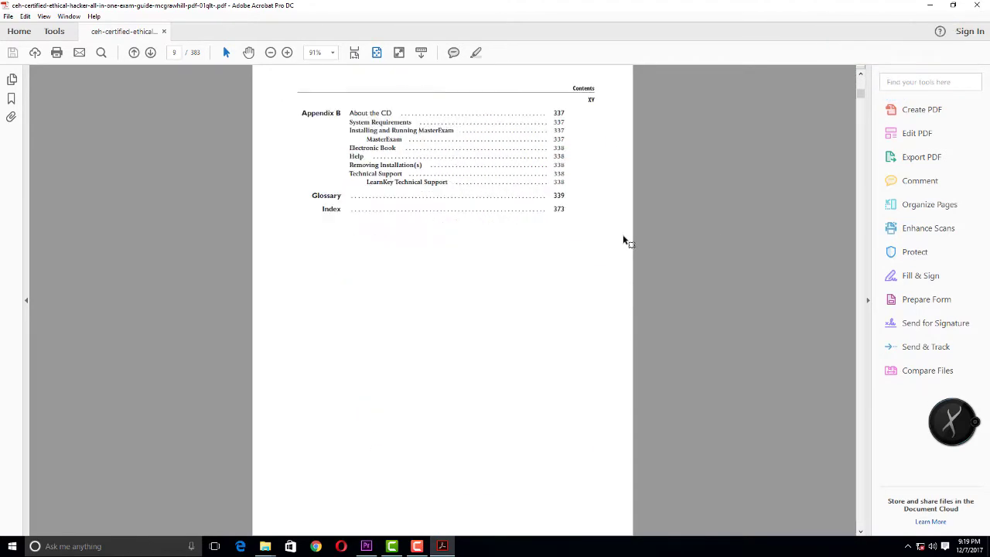
scroll(580, 246, "down", 5)
scroll(576, 241, "down", 3)
scroll(577, 242, "down", 3)
scroll(576, 243, "down", 5)
scroll(576, 242, "down", 5)
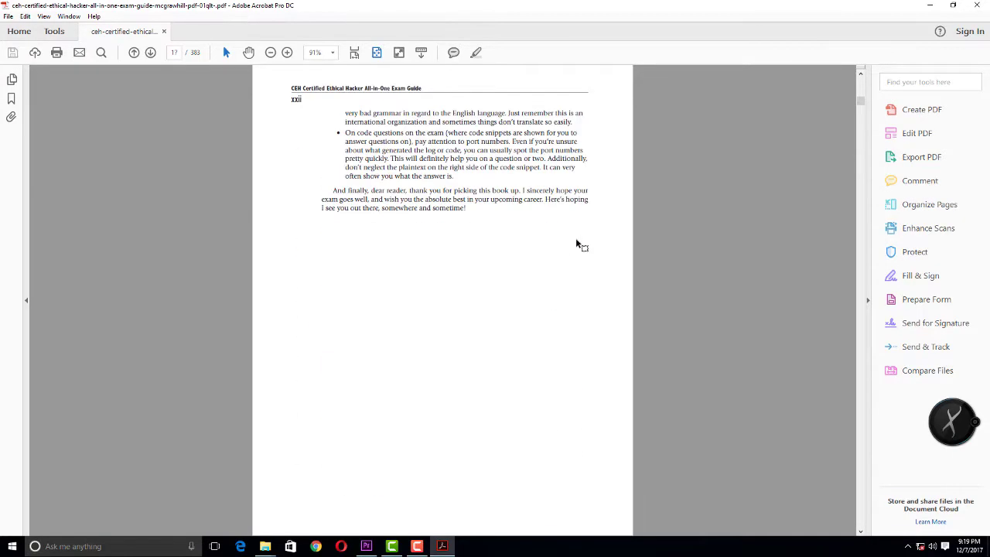
scroll(576, 240, "down", 5)
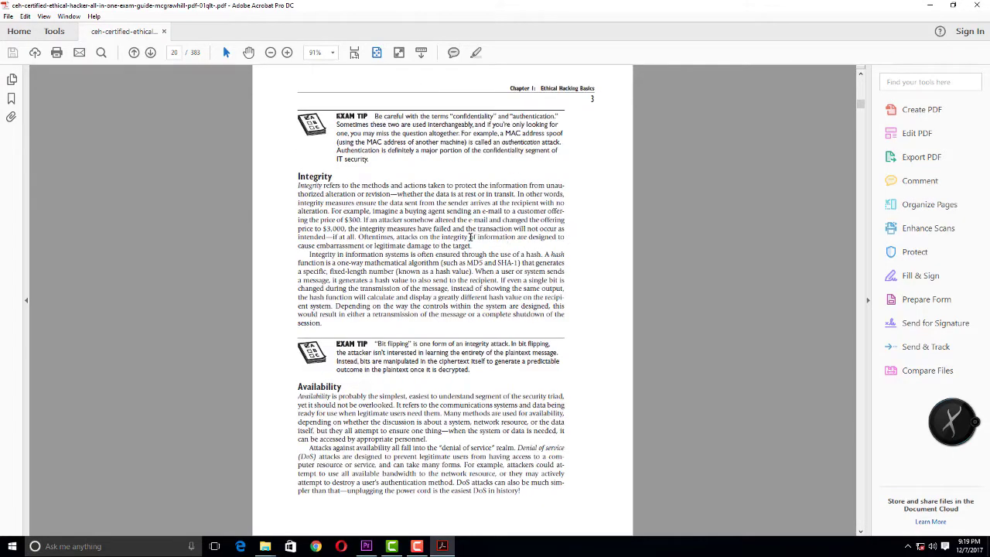
scroll(469, 236, "down", 5)
scroll(418, 247, "down", 5)
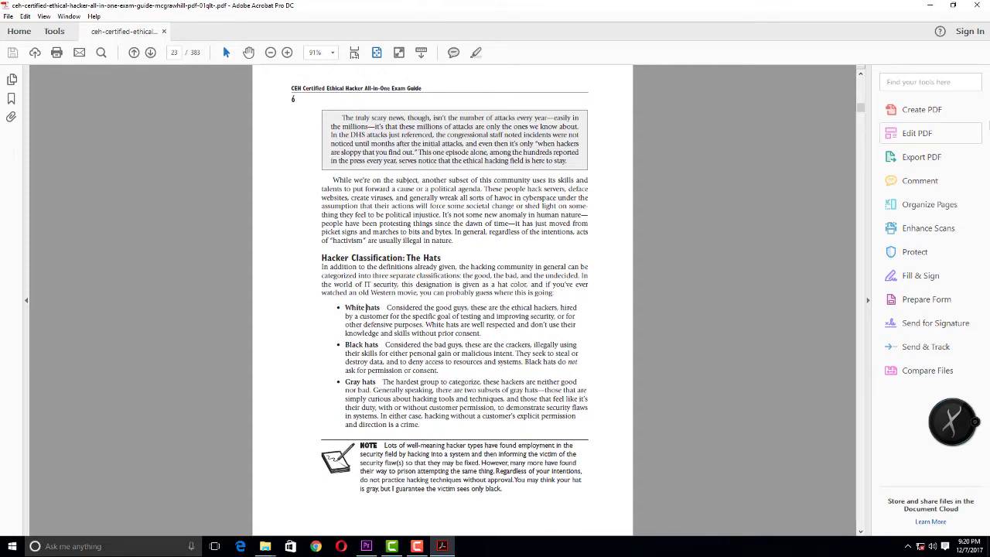
left_click(918, 134)
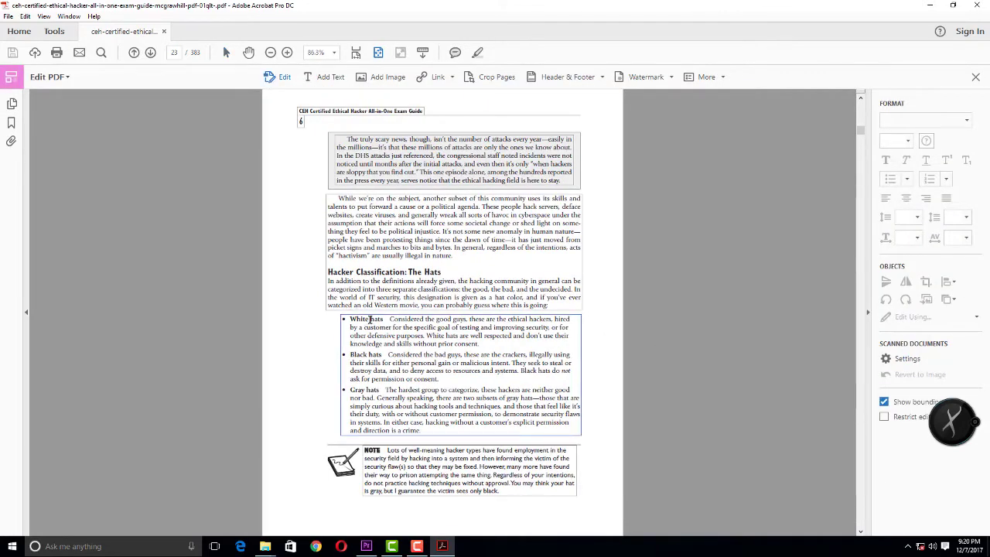
Change the first hat bullet on page 6 from 'White hats' to 'Black hats'.
left_click(365, 323)
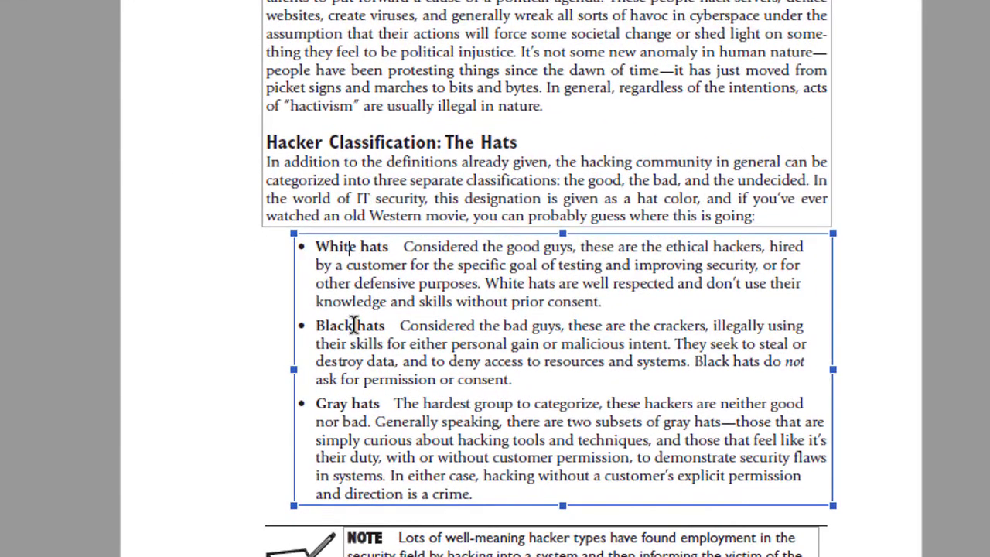
key("BackSpace")
key("BackSpace")
key("BackSpace")
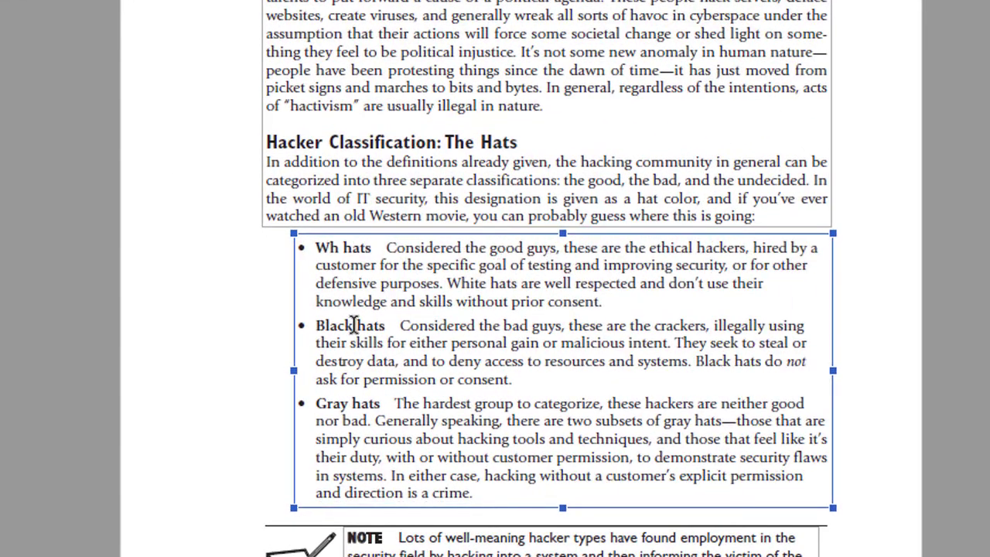
key("BackSpace")
key("BackSpace")
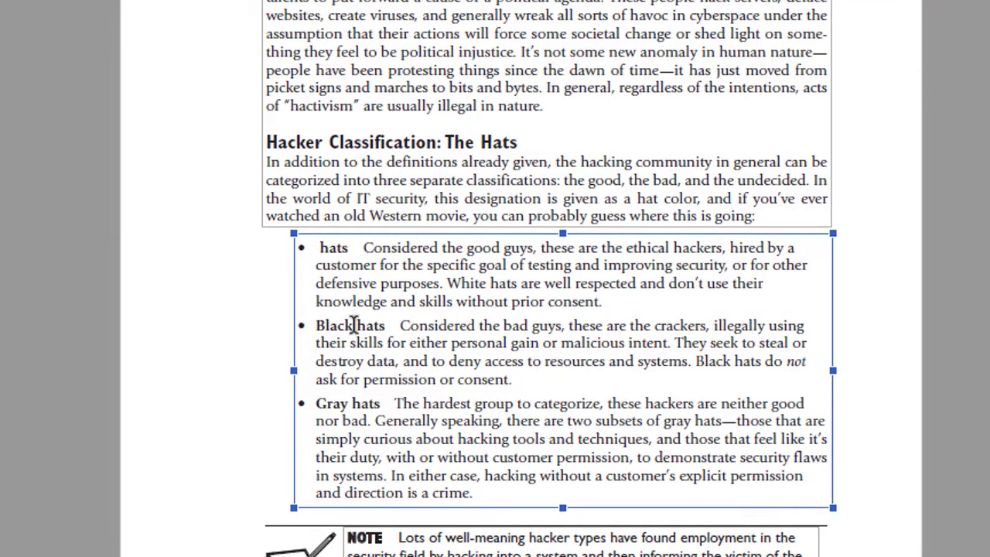
type("Blac ")
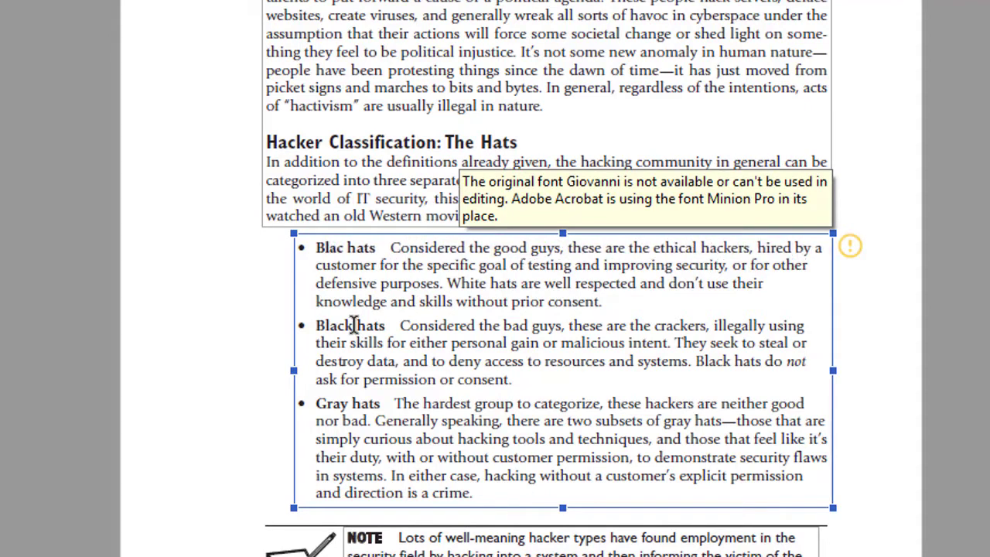
type("k")
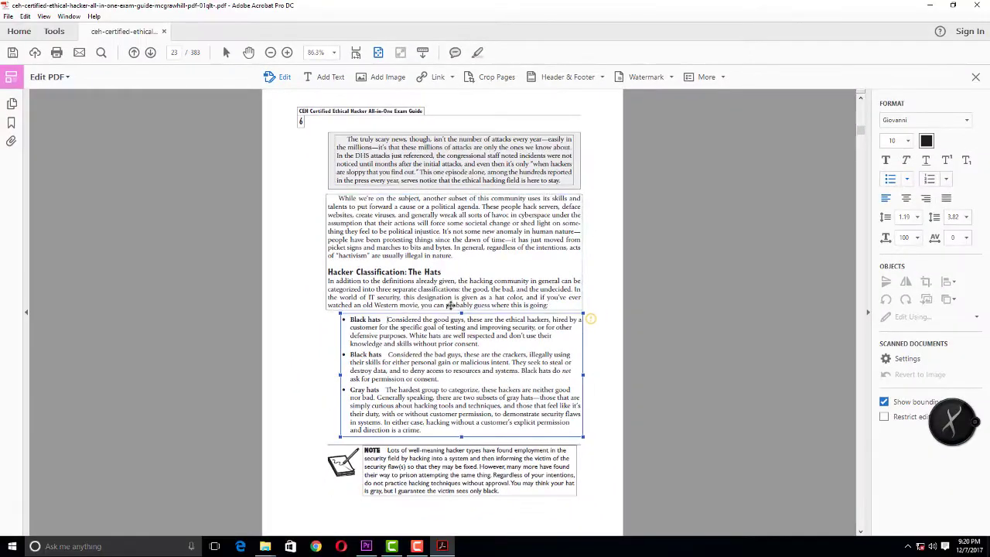
Scroll forward to page 19 with the U.S. cyber crime laws table.
scroll(446, 273, "down", 5)
scroll(447, 274, "down", 3)
scroll(445, 278, "down", 3)
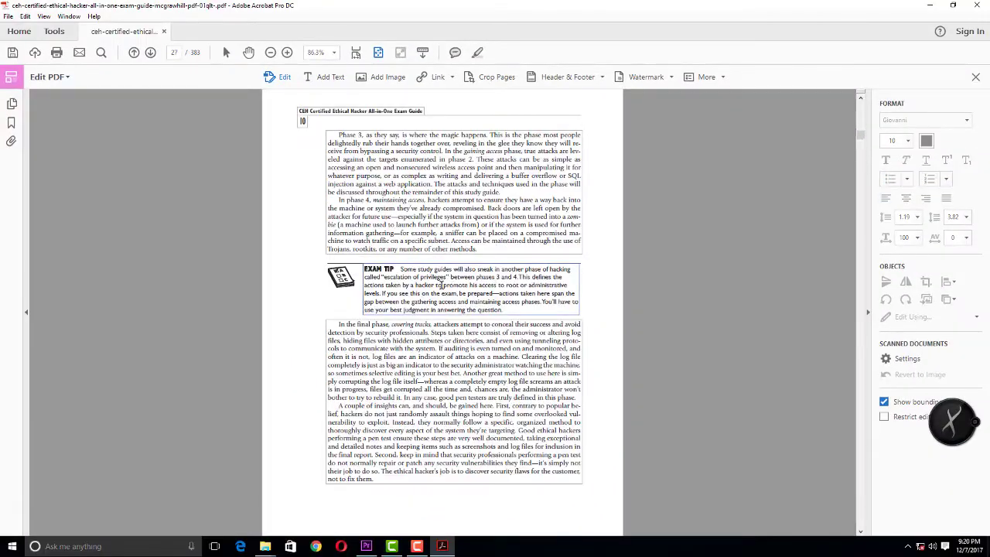
scroll(442, 285, "down", 3)
scroll(441, 286, "up", 3)
scroll(412, 267, "up", 3)
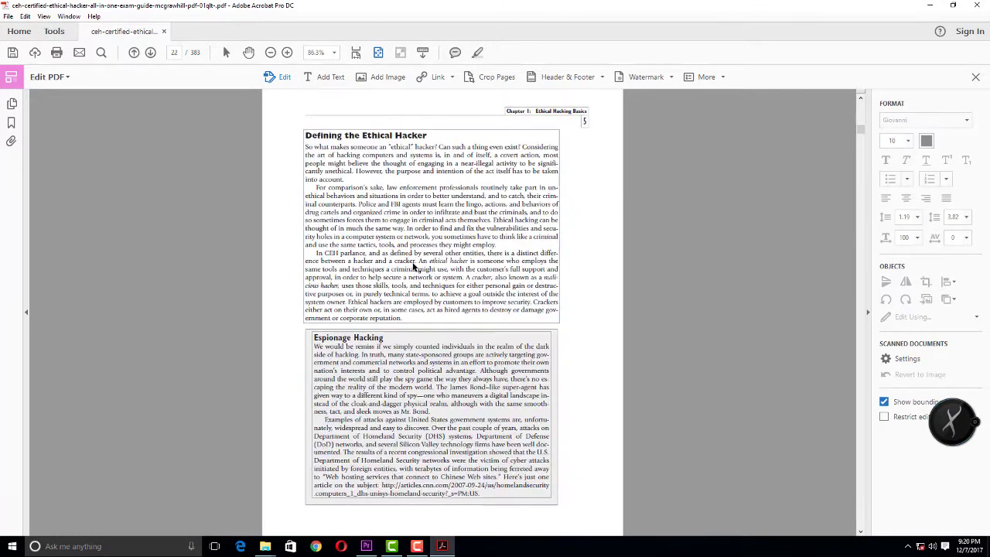
scroll(412, 267, "up", 3)
scroll(410, 266, "down", 10)
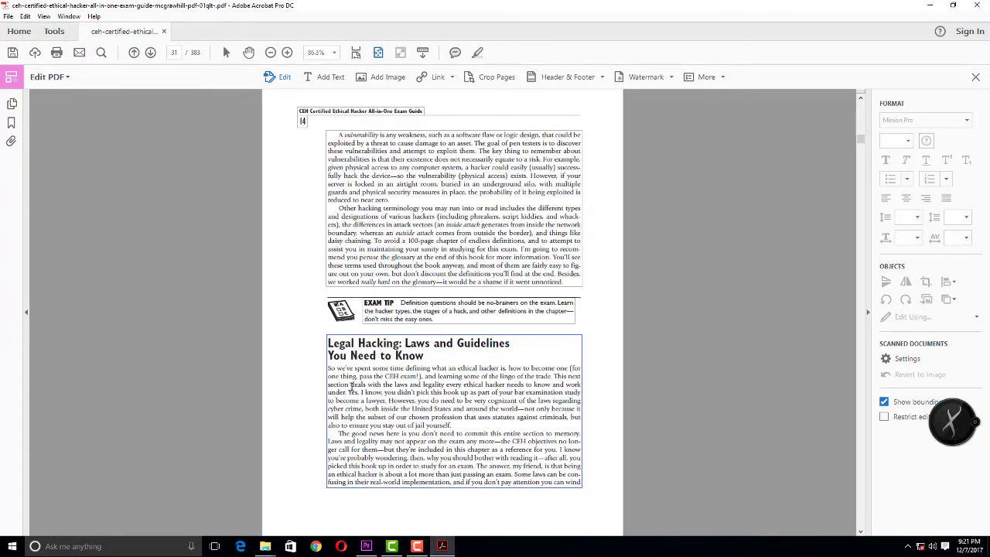
scroll(352, 386, "down", 3)
scroll(350, 398, "down", 3)
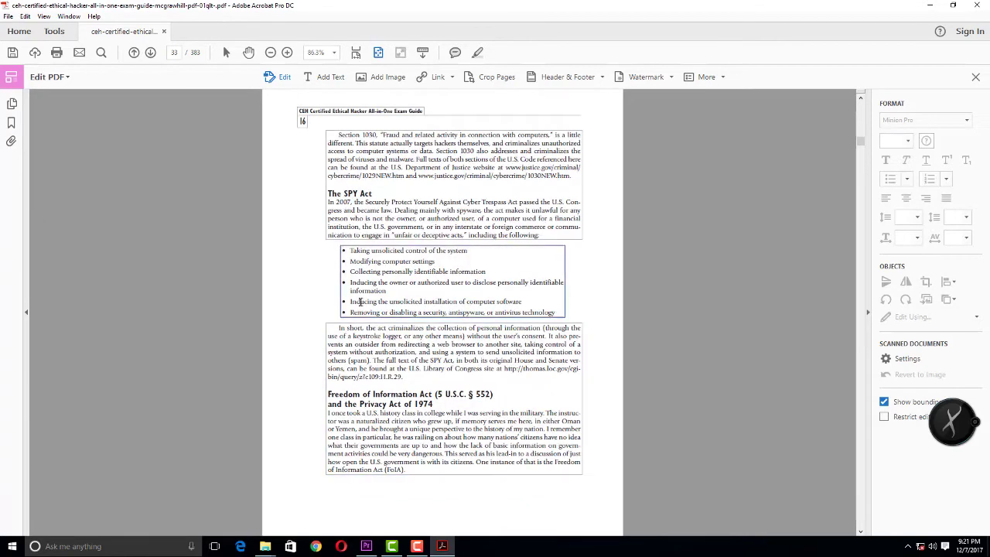
scroll(329, 213, "down", 5)
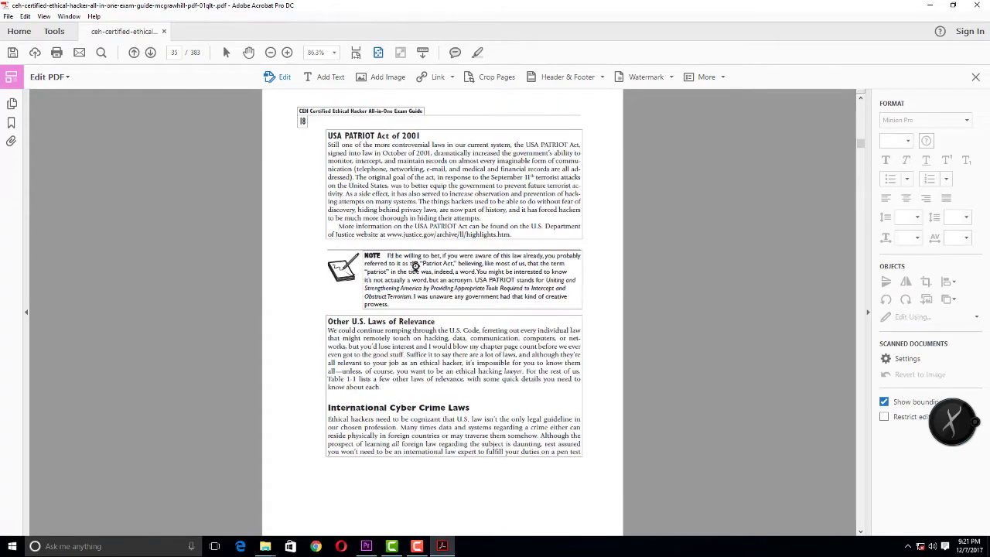
scroll(415, 407, "down", 3)
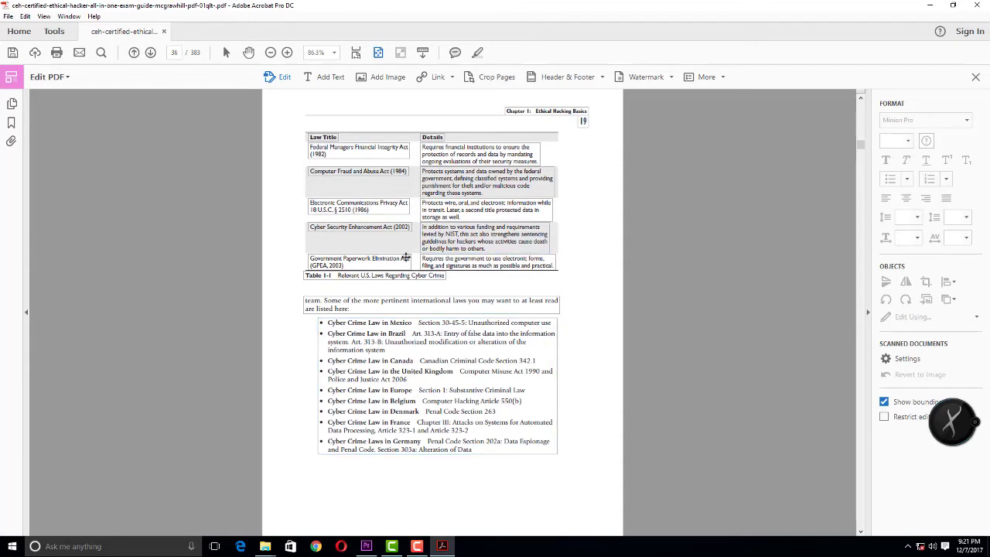
Fix the UK law entry's year so it reads 'Police and Justice Act 2004'.
left_click(409, 379)
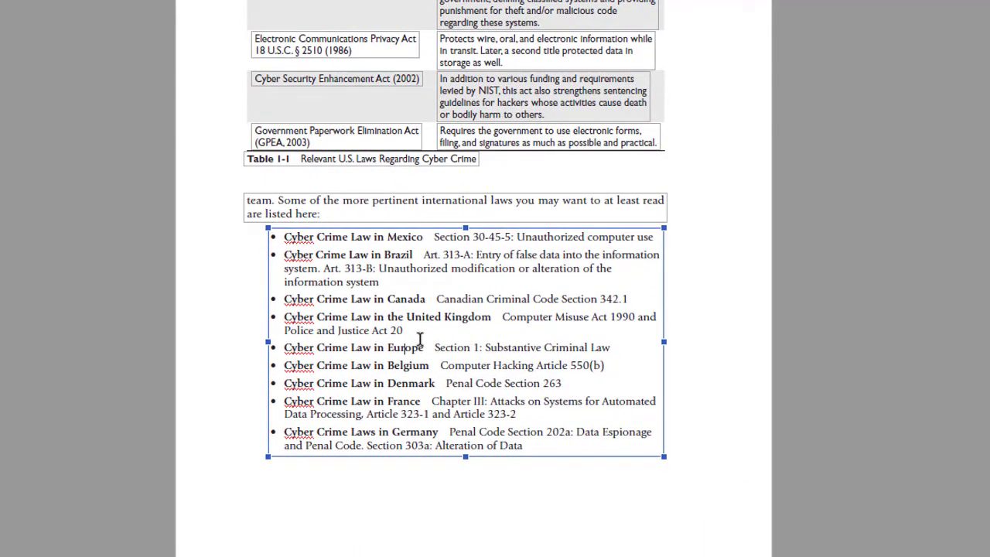
left_click(417, 329)
type("4")
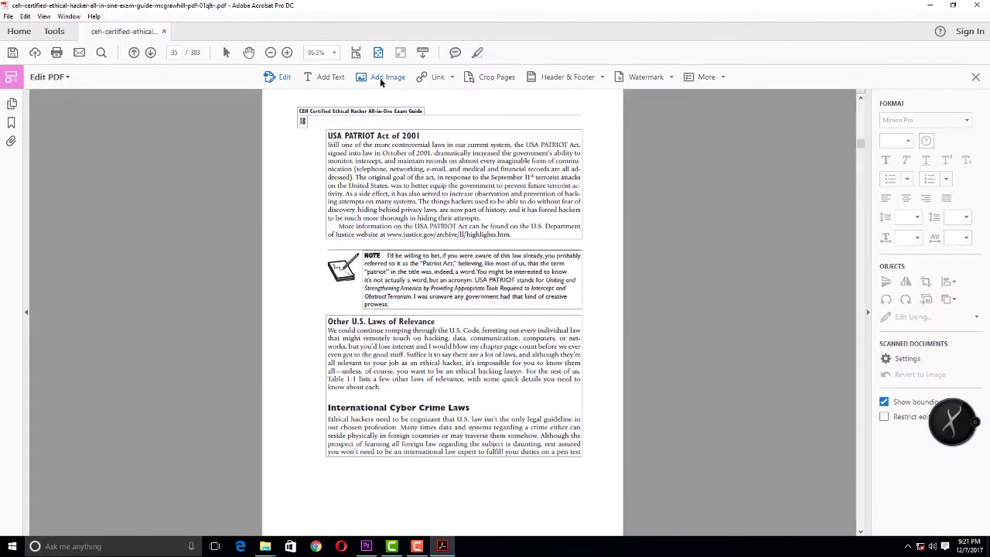
Insert the world-map picture '4 (1)' from Pictures at the bottom of page 18.
left_click(381, 79)
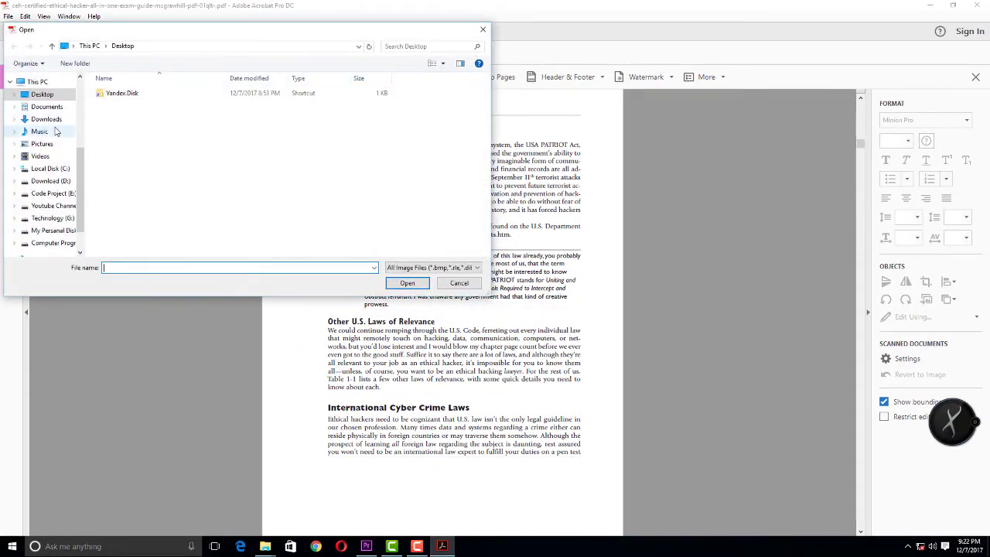
left_click(44, 144)
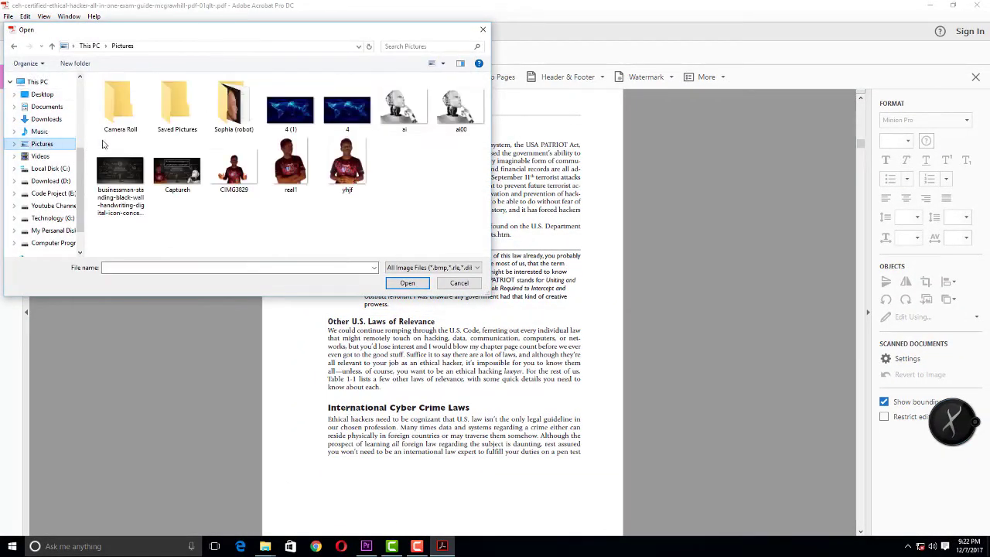
left_click(129, 182)
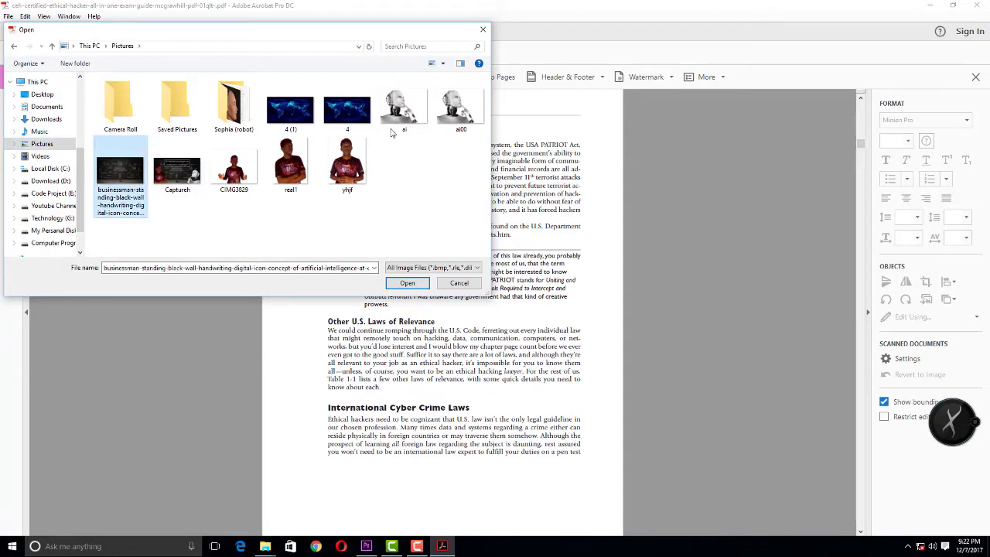
left_click(291, 108)
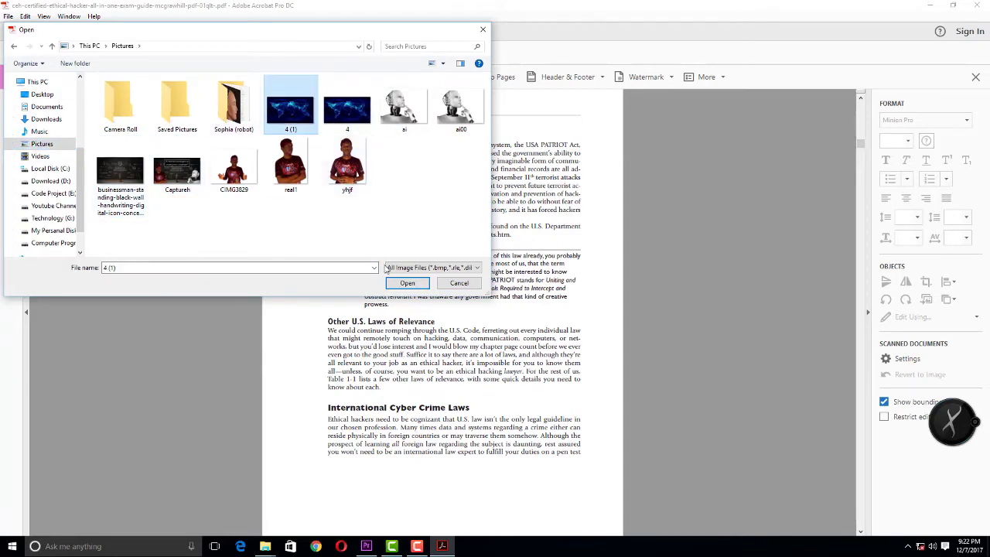
left_click(408, 284)
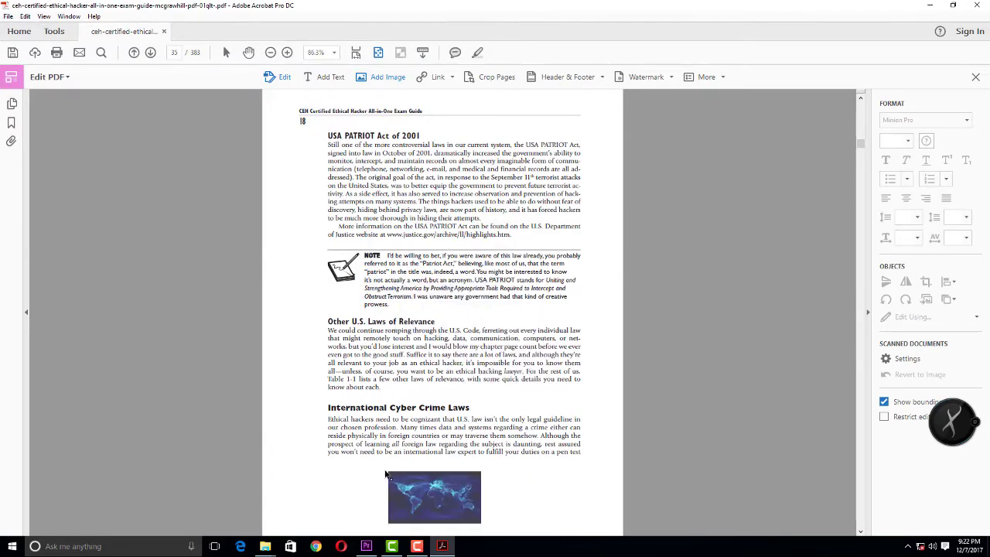
left_click(386, 474)
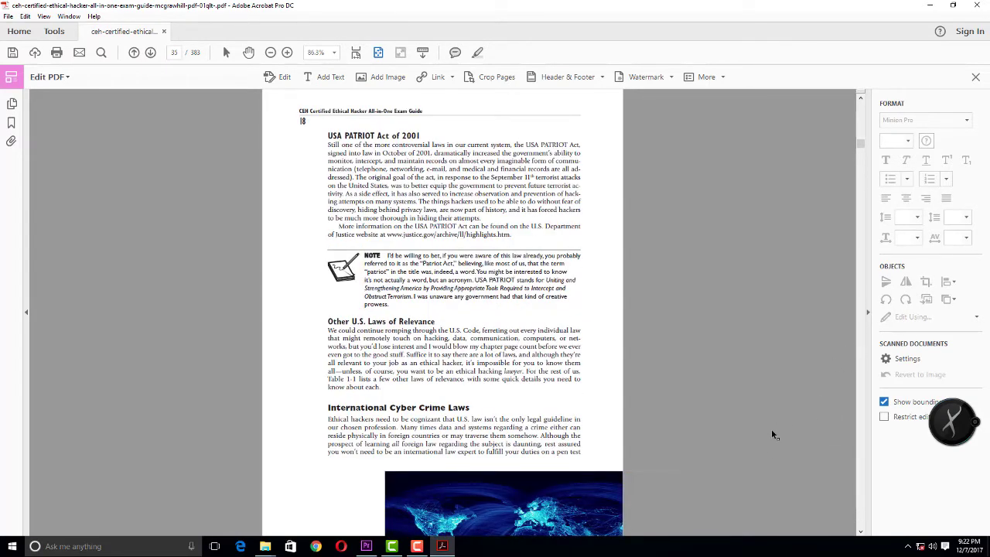
Zoom out, then shrink the world map and centre it under the International Cyber Crime Laws paragraph.
key("ctrl+minus")
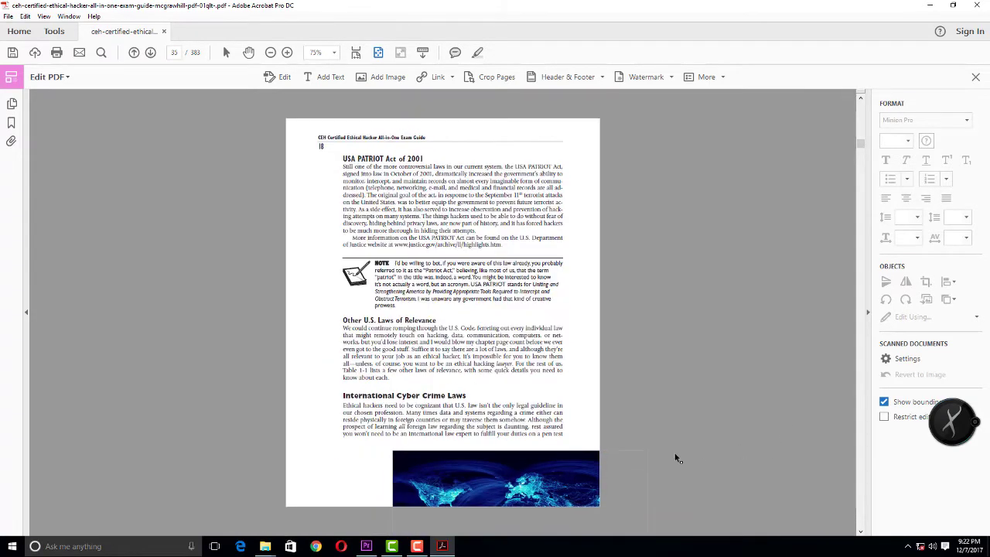
left_click_drag(539, 490, 473, 419)
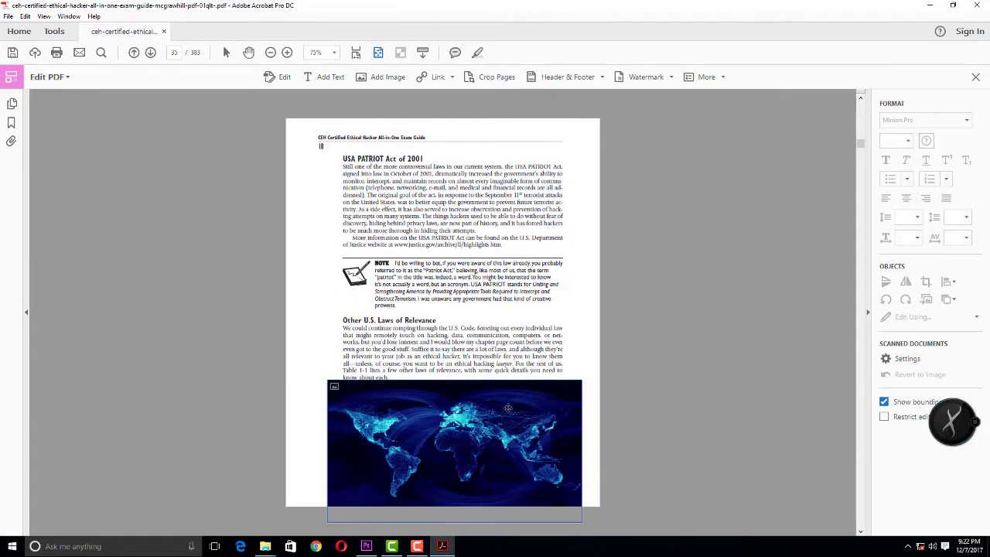
mouse_move(555, 389)
left_mouse_down()
mouse_move(550, 345)
mouse_move(447, 441)
left_mouse_up()
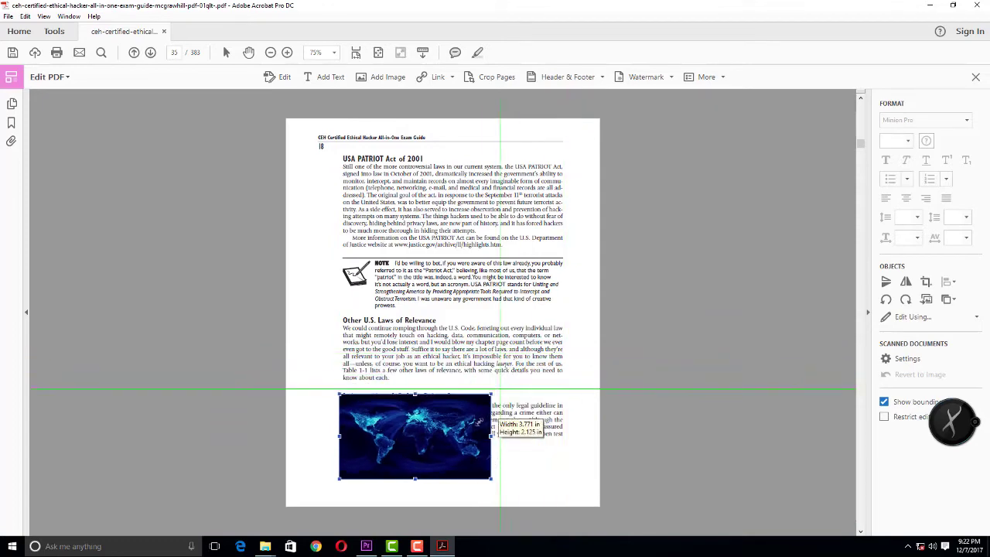
mouse_move(448, 439)
left_mouse_down()
mouse_move(418, 435)
mouse_move(461, 470)
mouse_move(504, 470)
left_mouse_up()
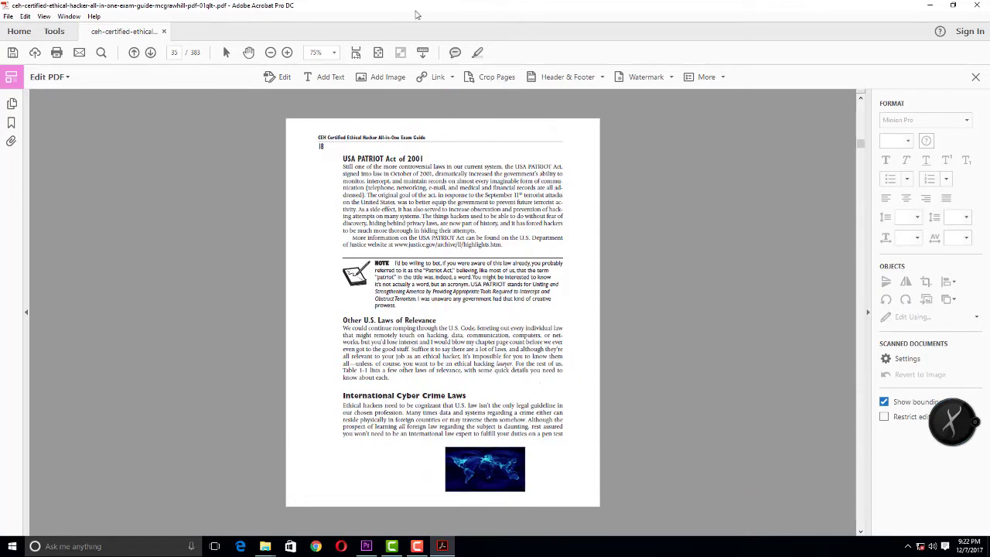
Check the link options, switch to Add Text, and dismiss the default-font tip.
left_click(453, 80)
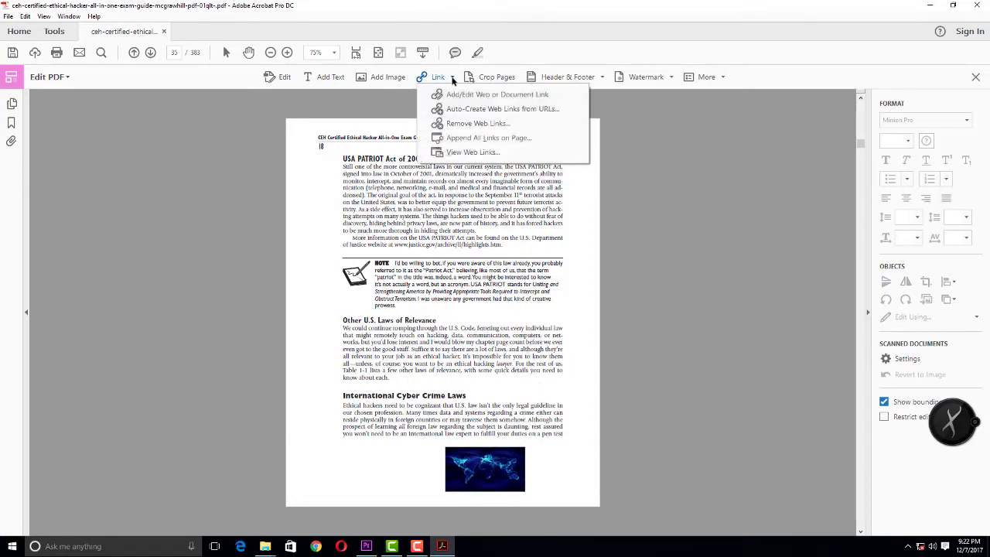
left_click(387, 94)
left_click(329, 79)
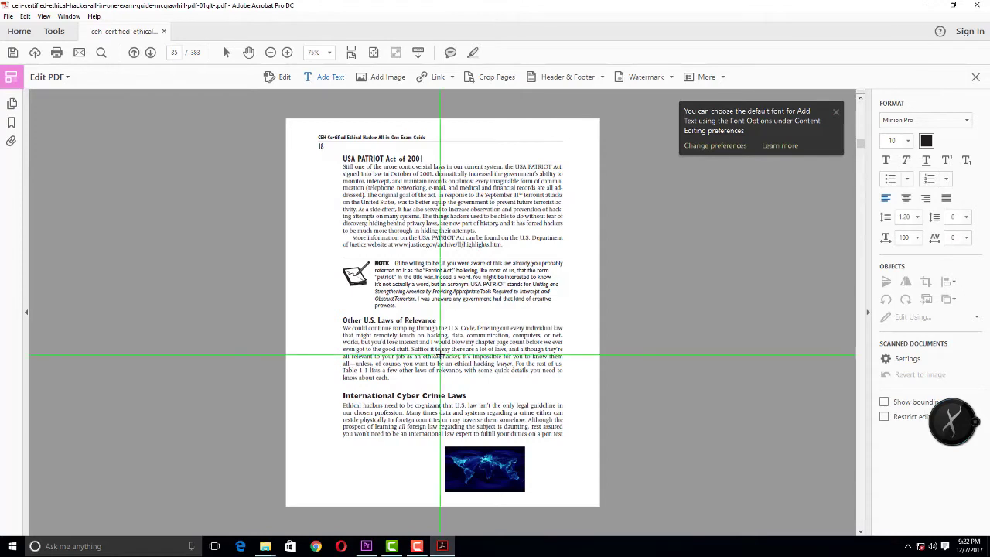
left_click(834, 113)
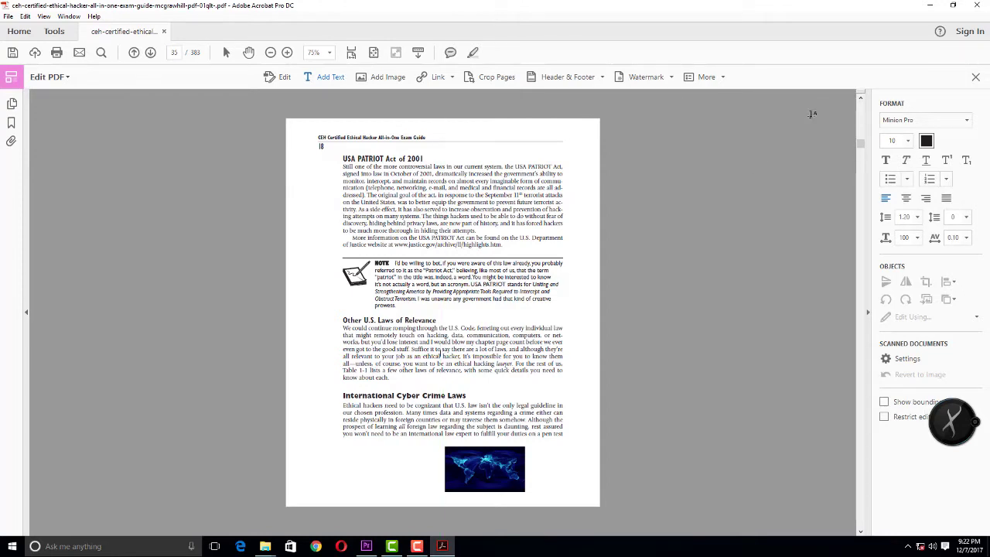
Make the page's existing text editable and bring up the Header & Footer and Watermark options.
left_click(281, 78)
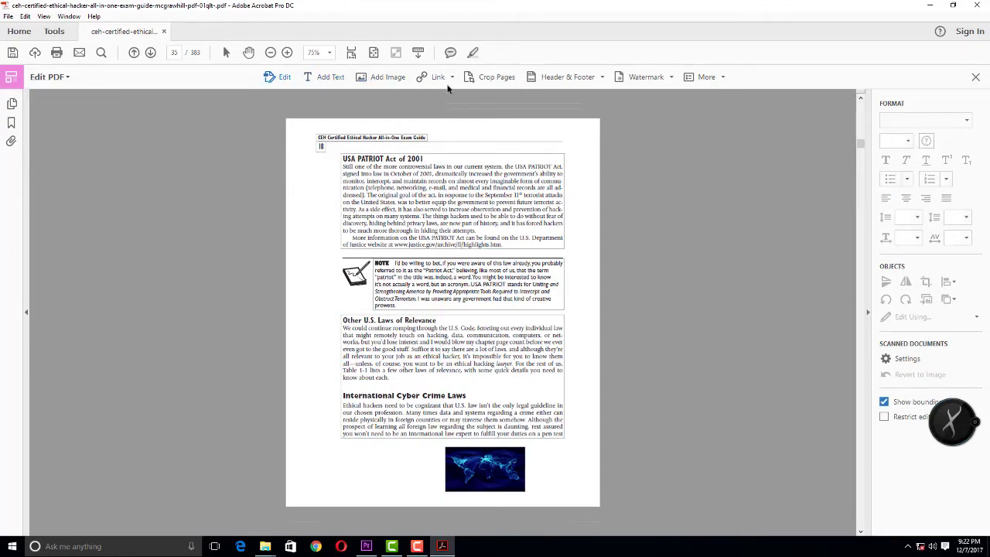
left_click(569, 80)
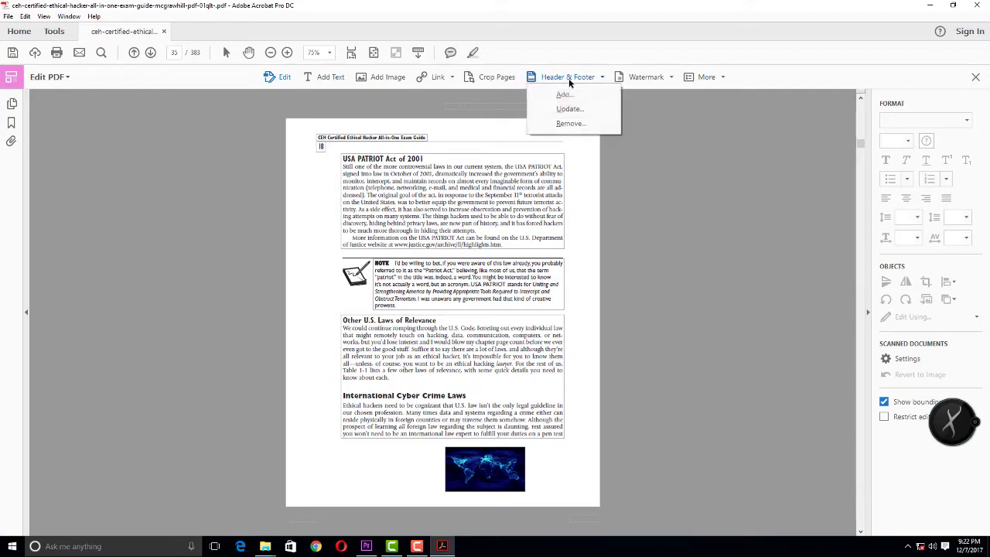
left_click(655, 78)
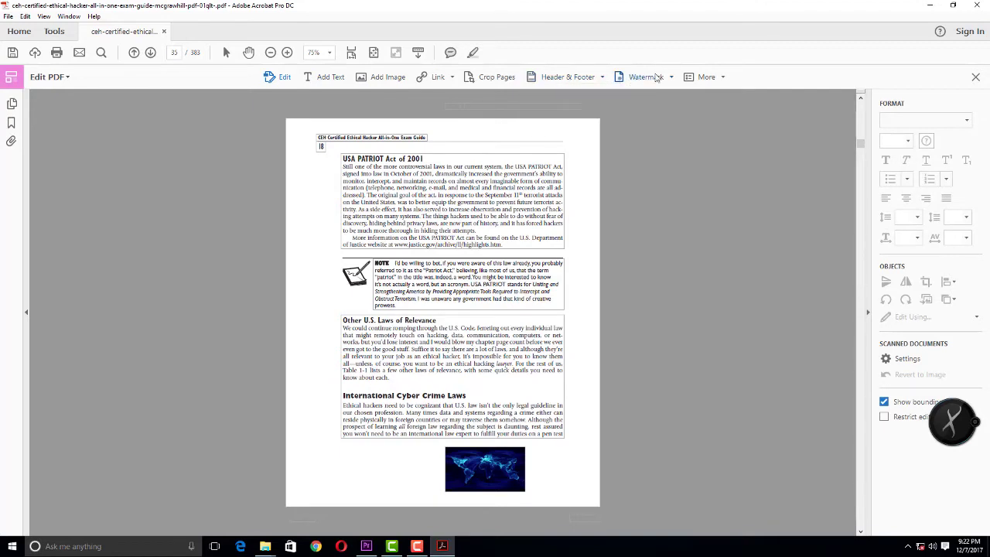
left_click(655, 77)
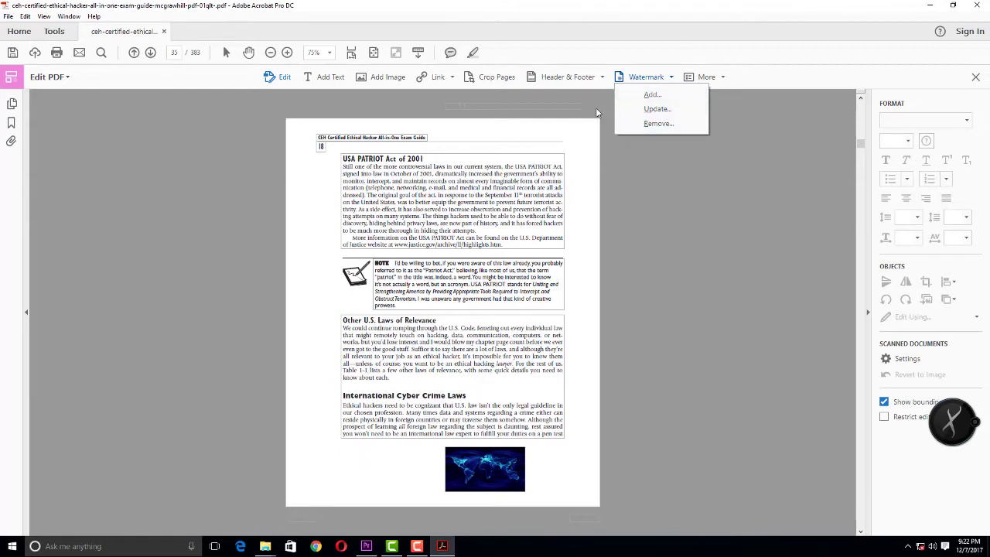
Add a new text watermark reading 'kapilan' in the Add Watermark dialog.
left_click(657, 101)
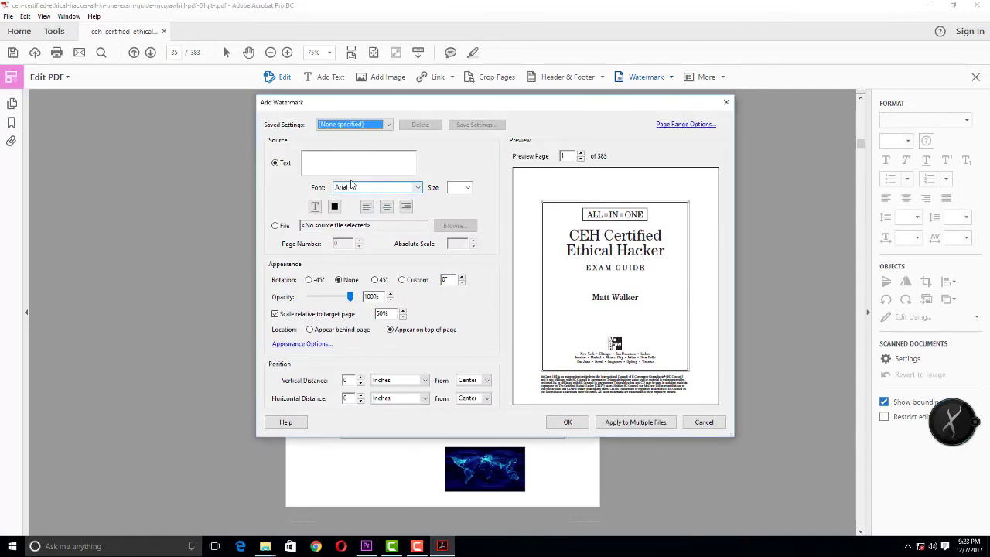
left_click(331, 165)
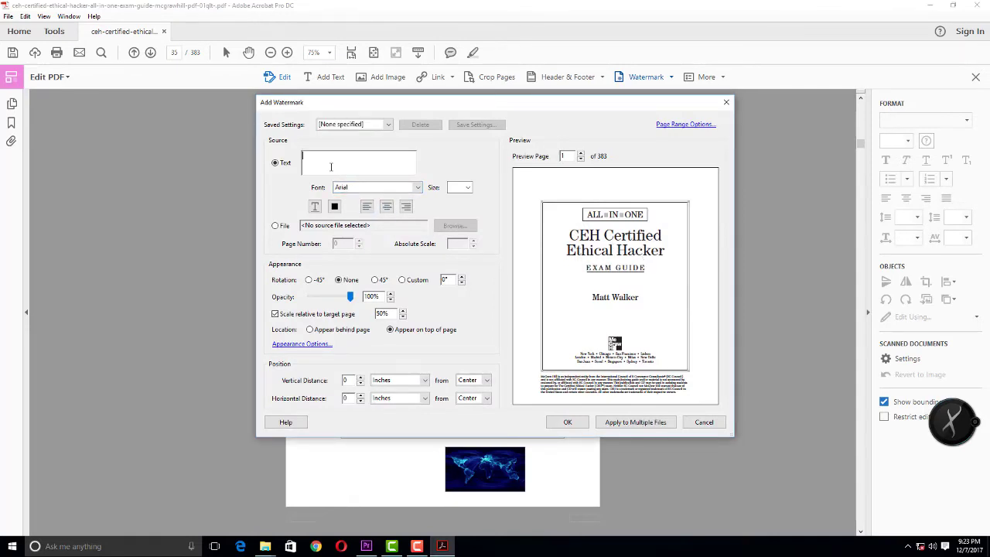
type("kap")
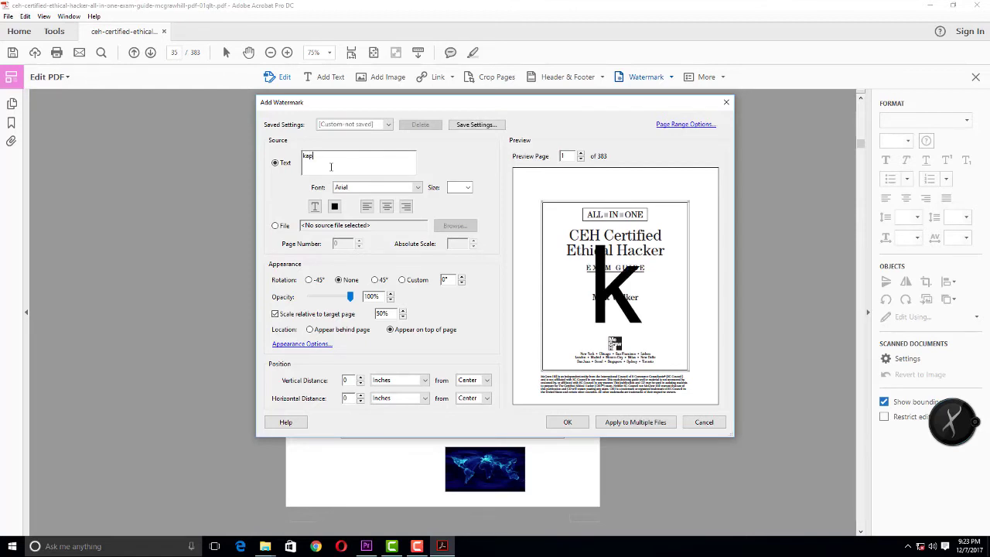
type("ilan")
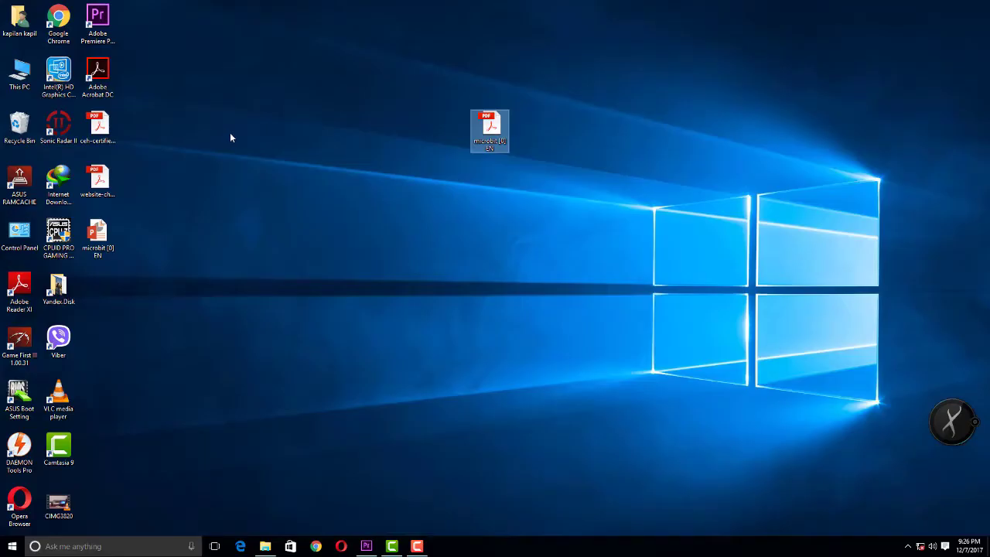
Open microbit [0] EN.pdf from the desktop and scroll down to the Design Thinking page.
left_click_drag(475, 132, 230, 45)
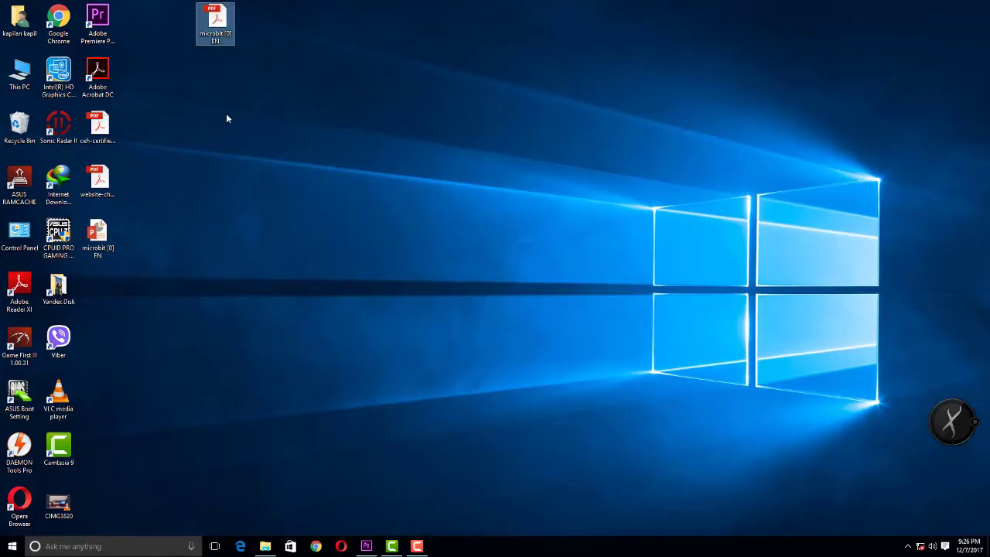
double_click(209, 32)
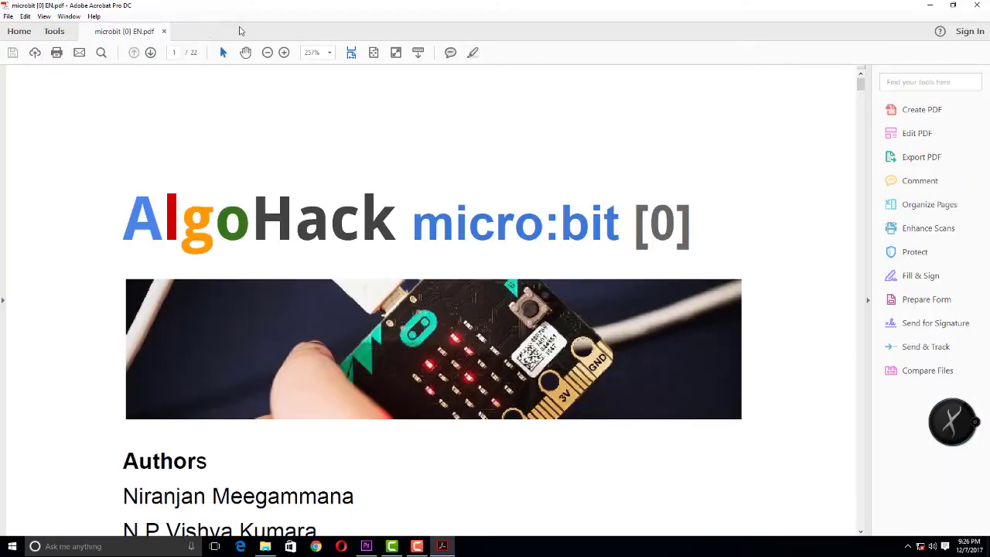
scroll(282, 156, "down", 5)
scroll(232, 108, "down", 1)
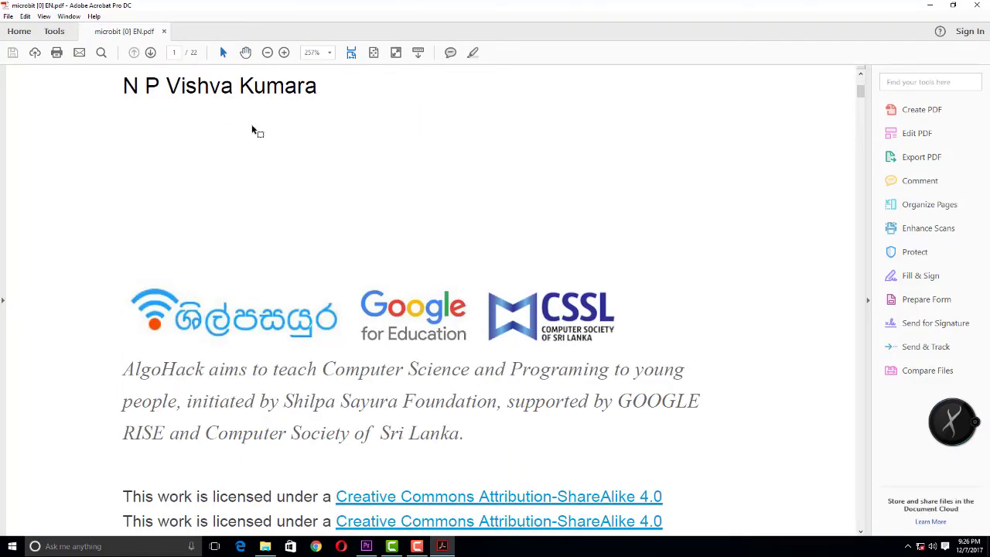
scroll(255, 133, "down", 4)
scroll(289, 168, "down", 1)
scroll(292, 172, "down", 2)
scroll(303, 201, "down", 1)
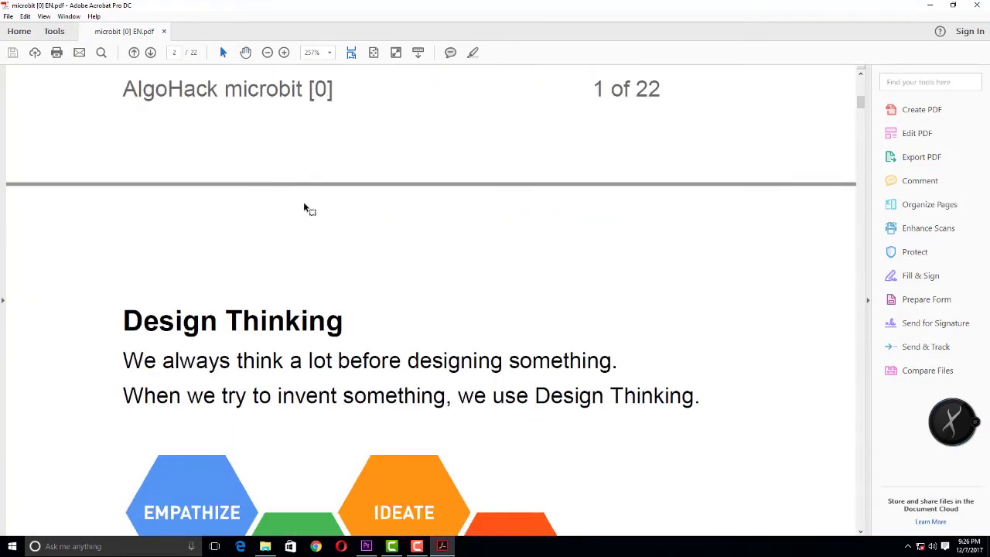
scroll(313, 213, "down", 2)
scroll(313, 213, "down", 2)
scroll(309, 202, "up", 1)
scroll(309, 202, "up", 3)
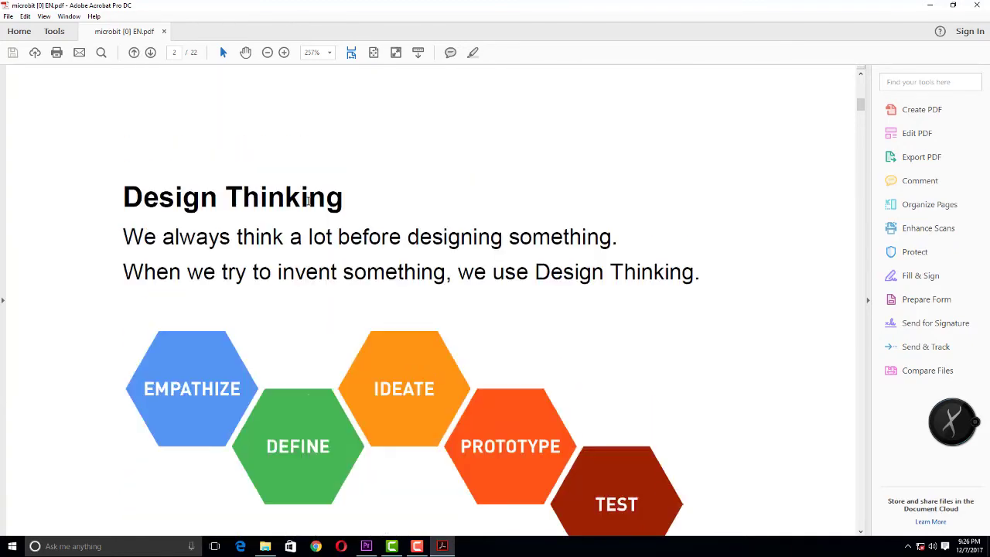
Export microbit [0] EN.pdf as a Microsoft Word document saved to the Desktop.
left_click(924, 157)
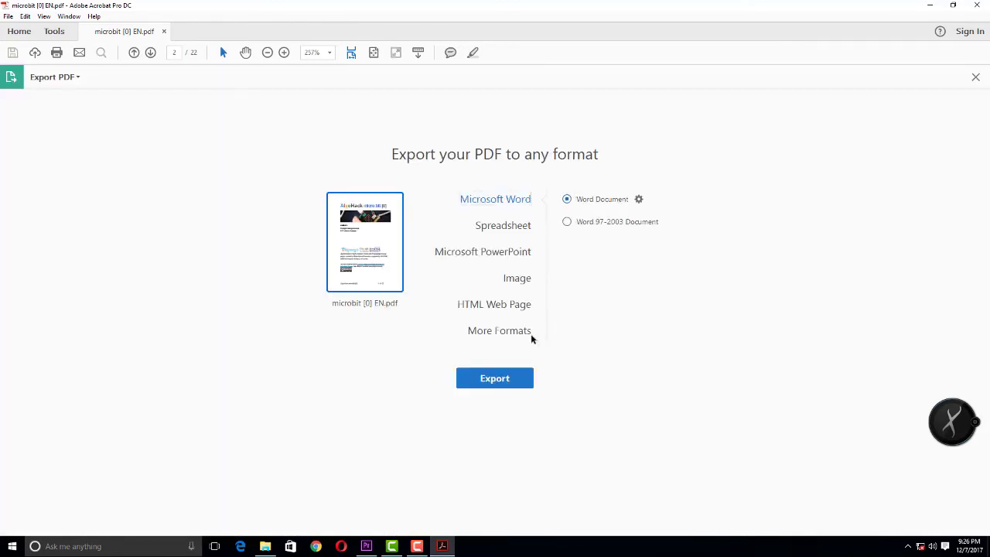
left_click(509, 380)
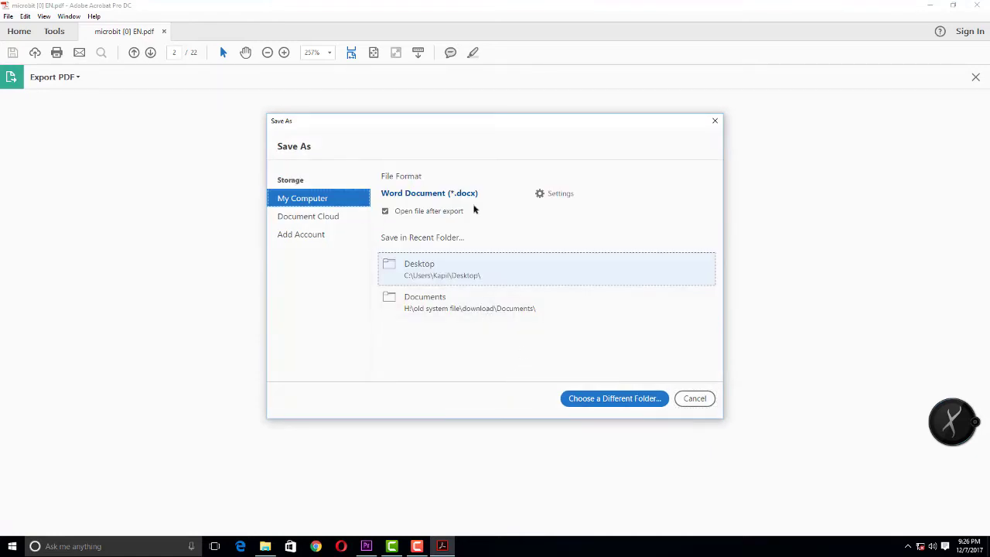
left_click(715, 121)
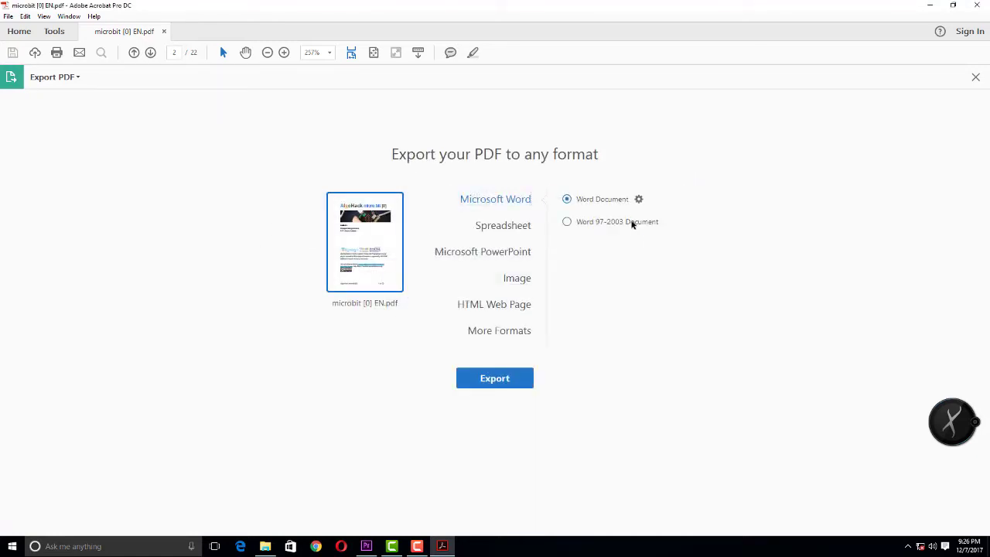
left_click(486, 384)
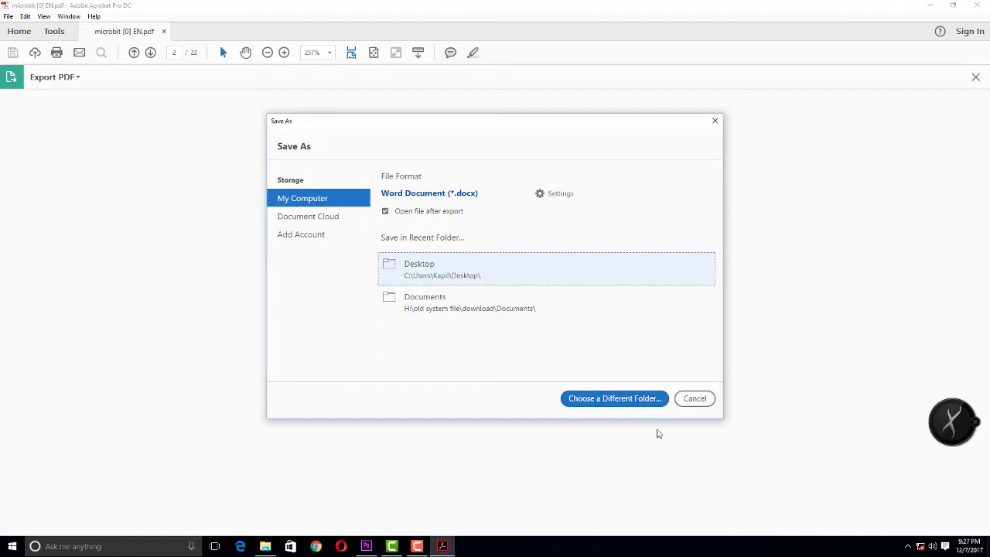
left_click(418, 269)
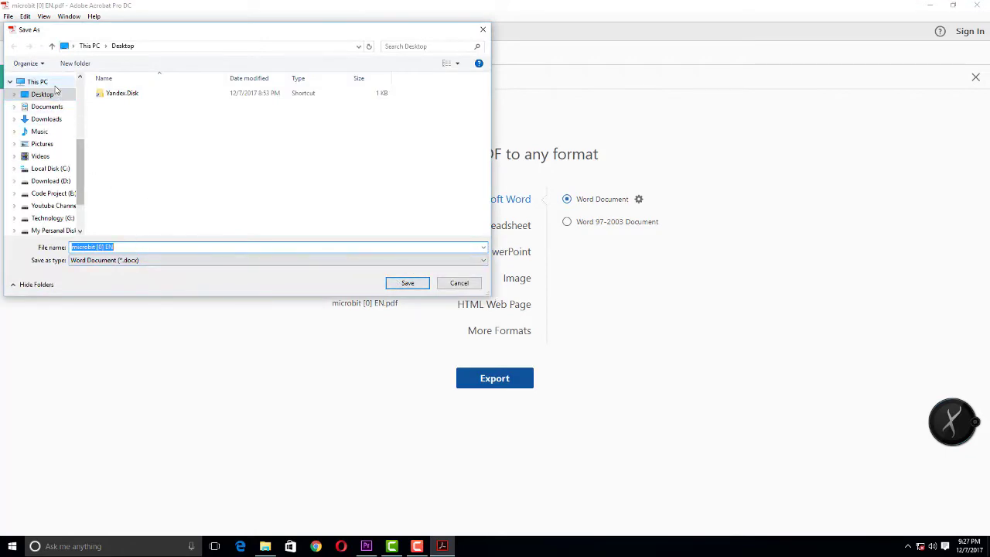
left_click(408, 283)
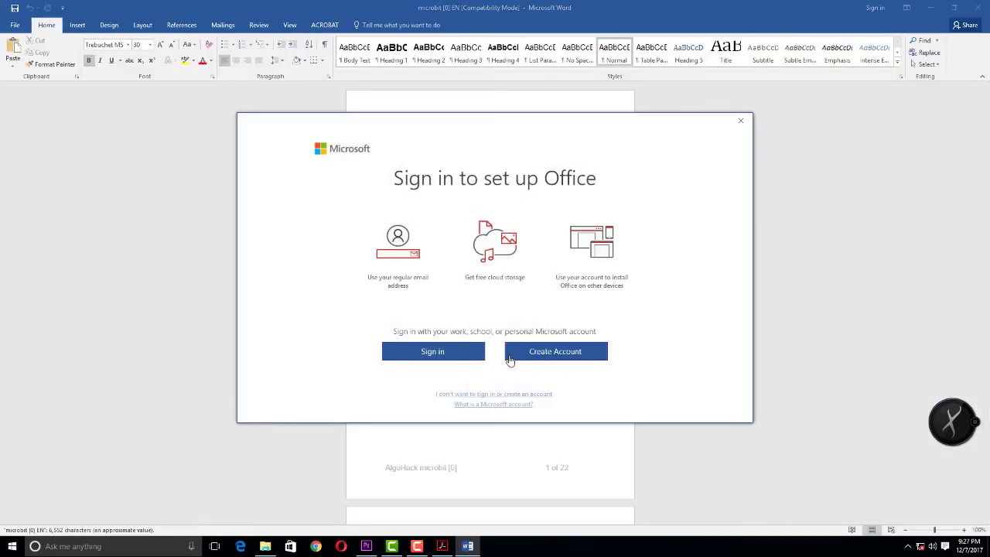
Dismiss the Office sign-in prompt and shorten the AlgoHack cover title to 'Algo'.
left_click(748, 125)
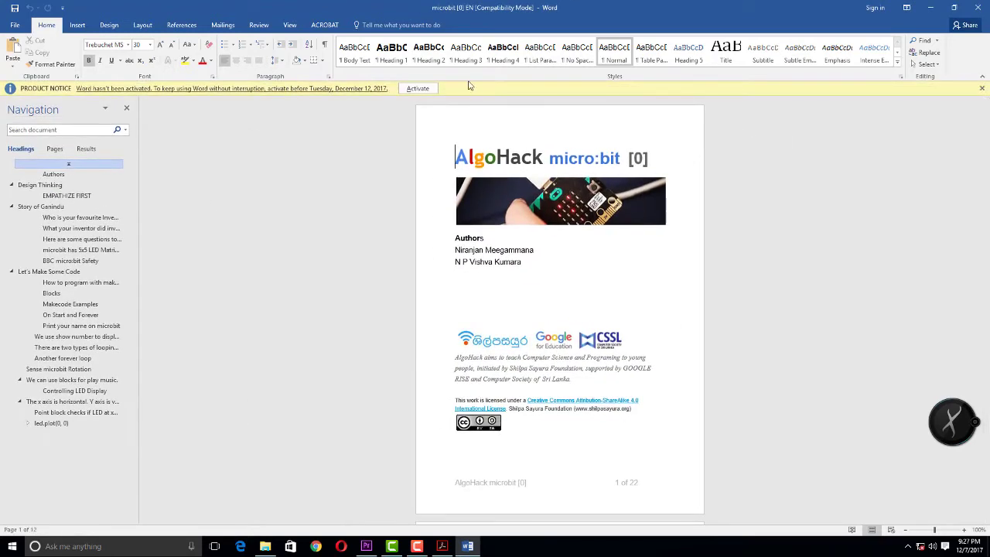
scroll(501, 308, "down", 1)
scroll(501, 308, "down", 2)
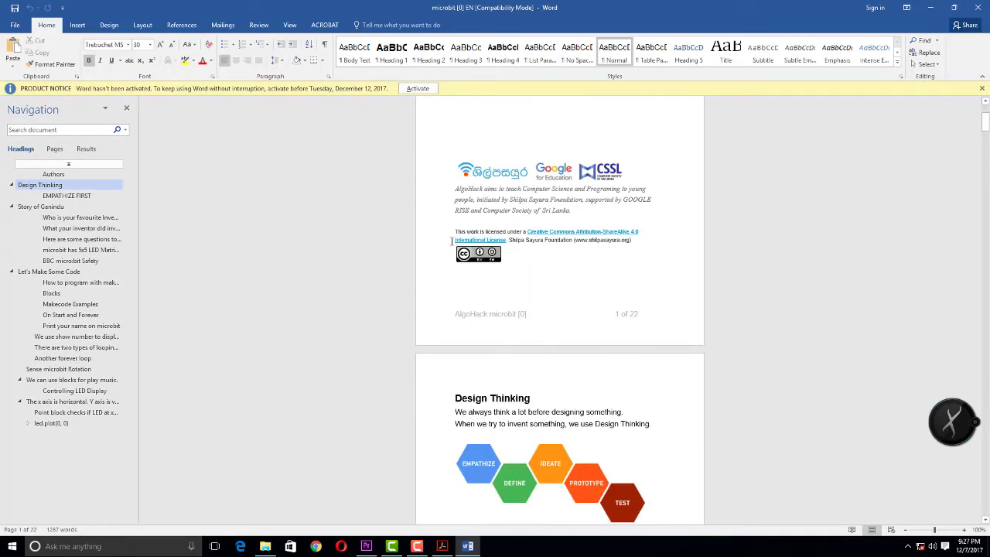
scroll(501, 307, "down", 2)
scroll(499, 284, "up", 5)
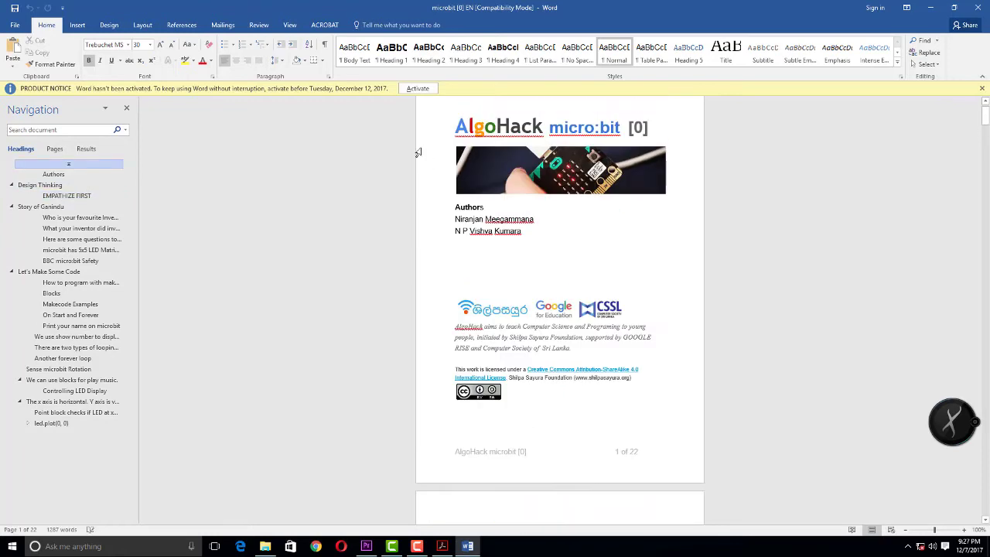
scroll(554, 255, "up", 1)
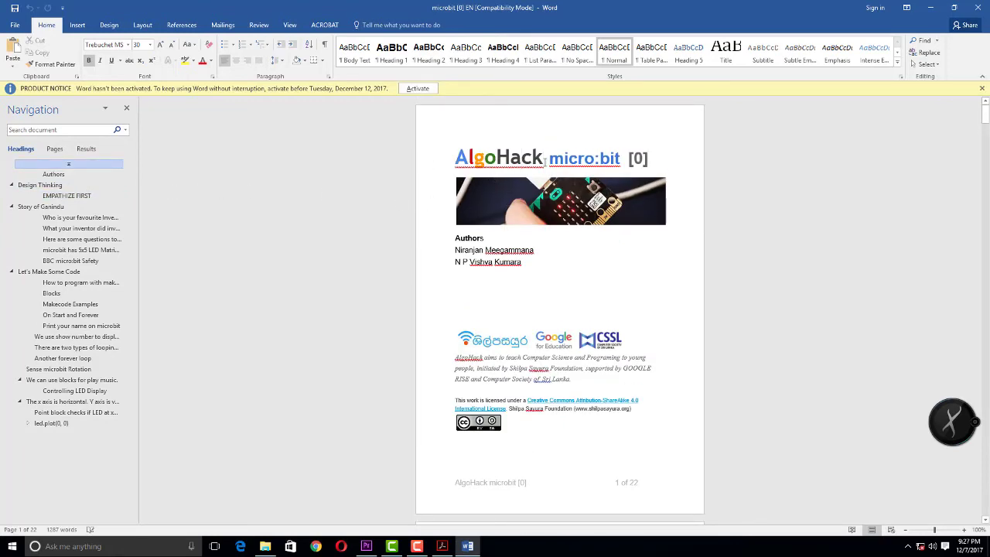
key("BackSpace")
key("BackSpace")
key("BackSpace")
key("BackSpace")
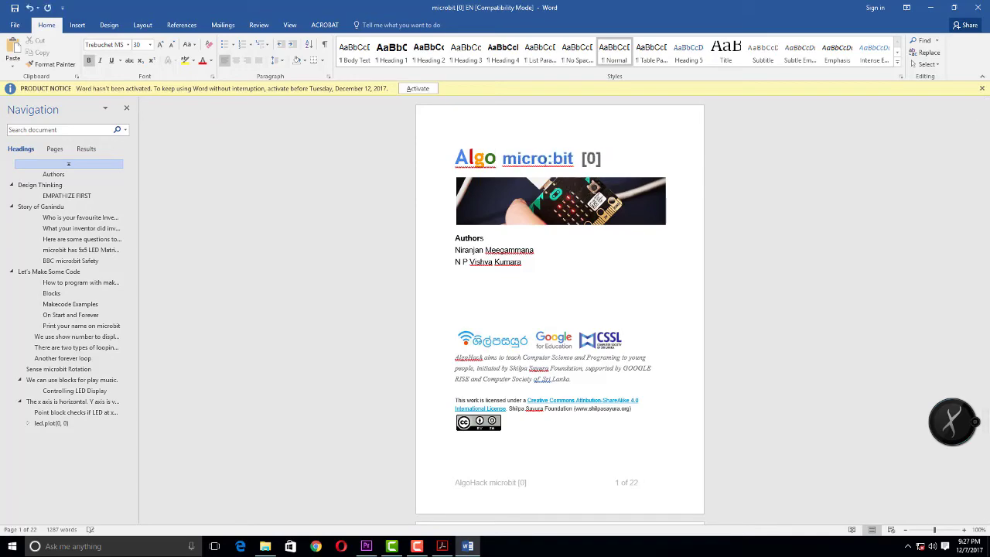
Delete the 20,000 Leagues Under the Sea image and close the Word document.
scroll(559, 305, "down", 3)
scroll(560, 305, "down", 4)
scroll(559, 338, "down", 7)
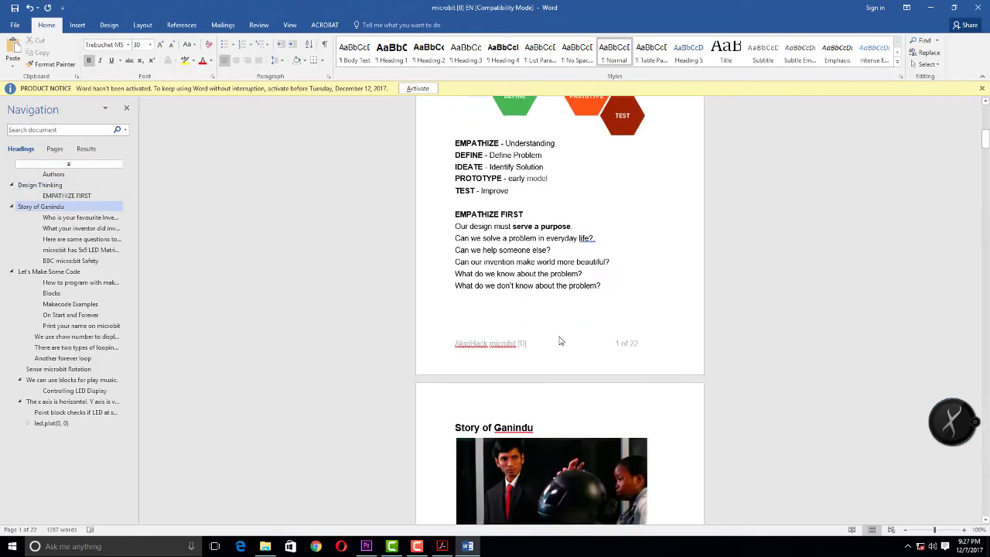
scroll(611, 253, "down", 4)
left_click(638, 206)
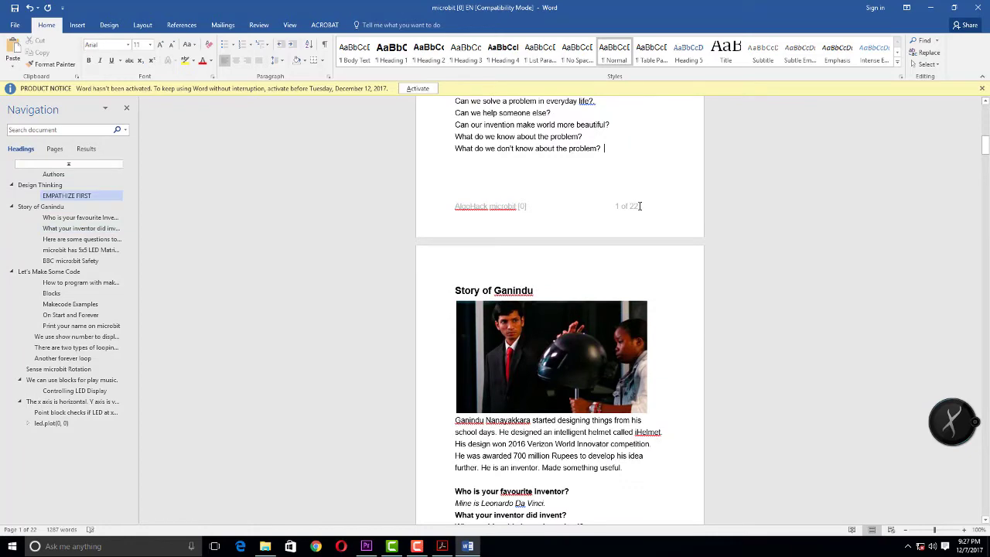
scroll(660, 194, "down", 6)
scroll(632, 230, "down", 4)
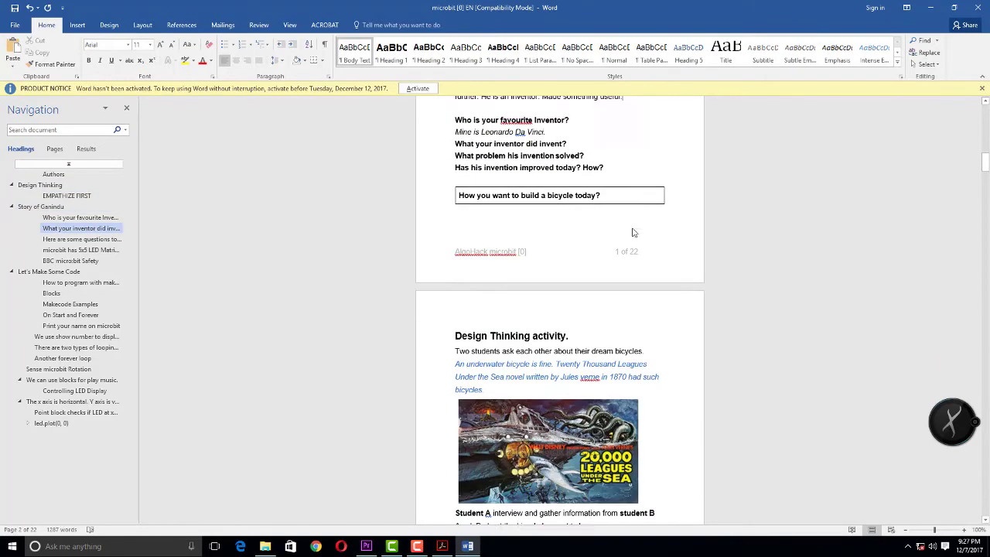
scroll(621, 263, "down", 4)
scroll(621, 263, "down", 4)
left_click(582, 133)
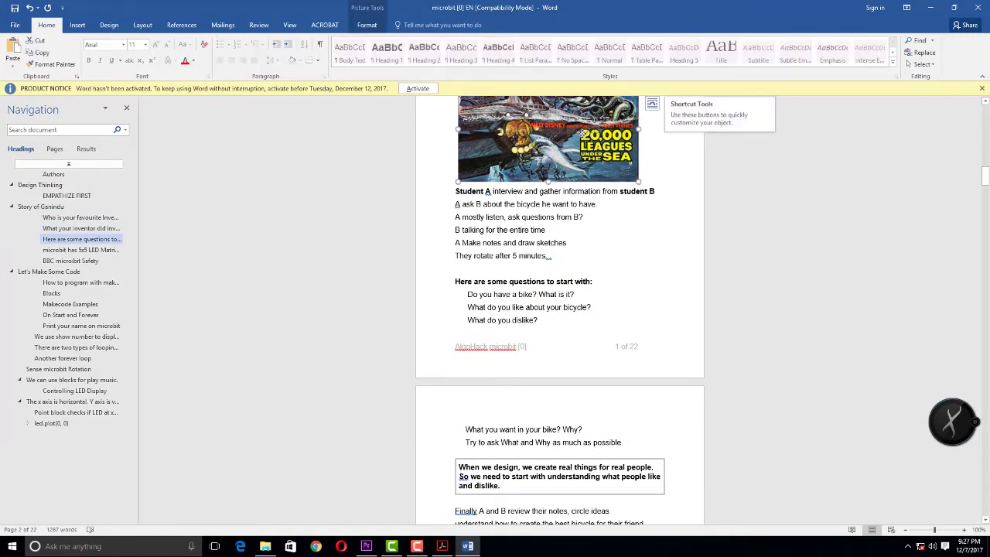
key("Delete")
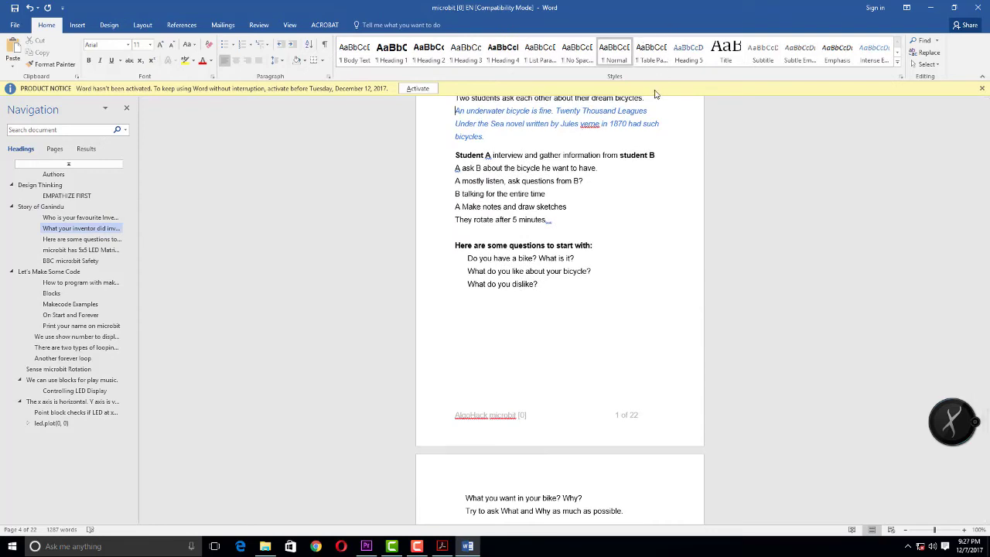
scroll(654, 93, "up", 4)
left_click(978, 7)
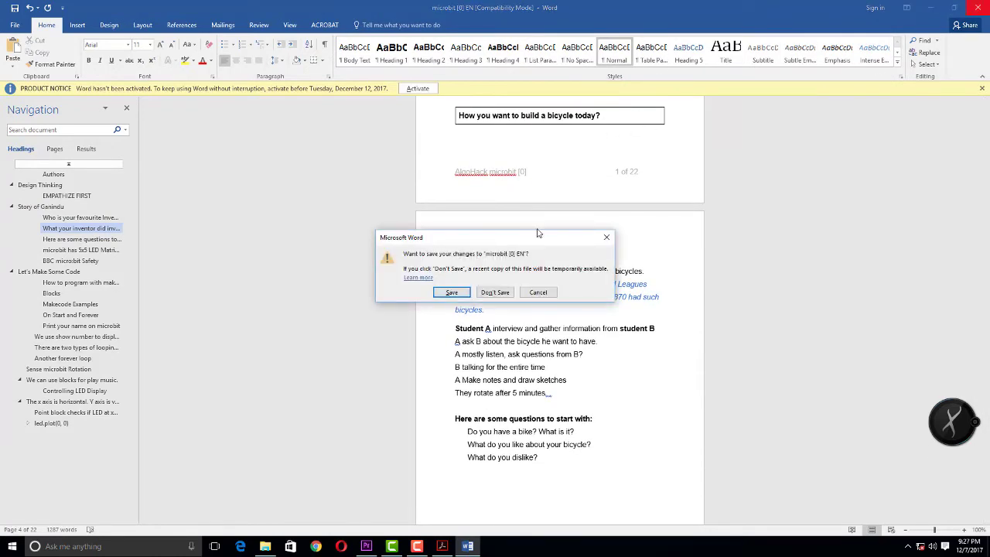
Close Word, fit the PDF page in view, and choose Spreadsheet as the export format.
left_click(494, 292)
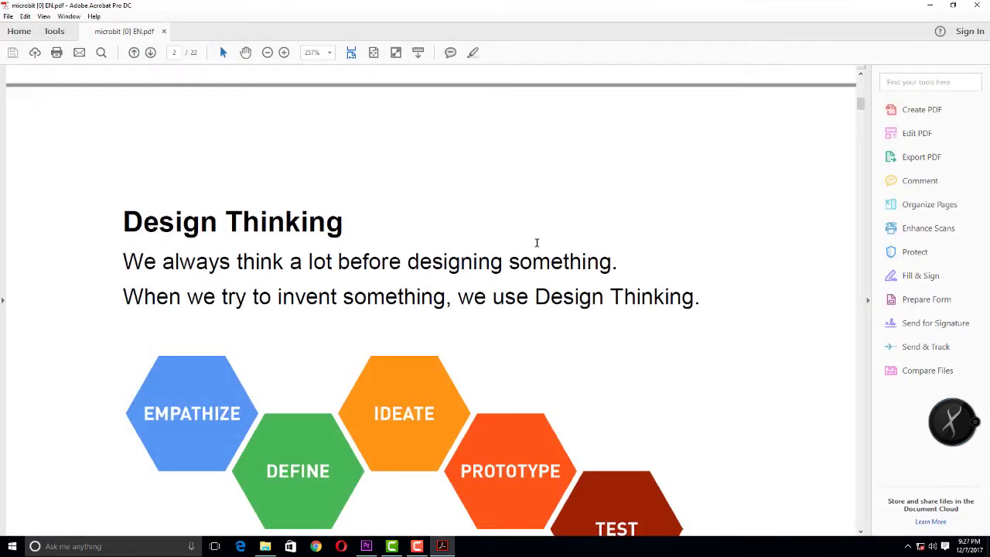
left_click(374, 53)
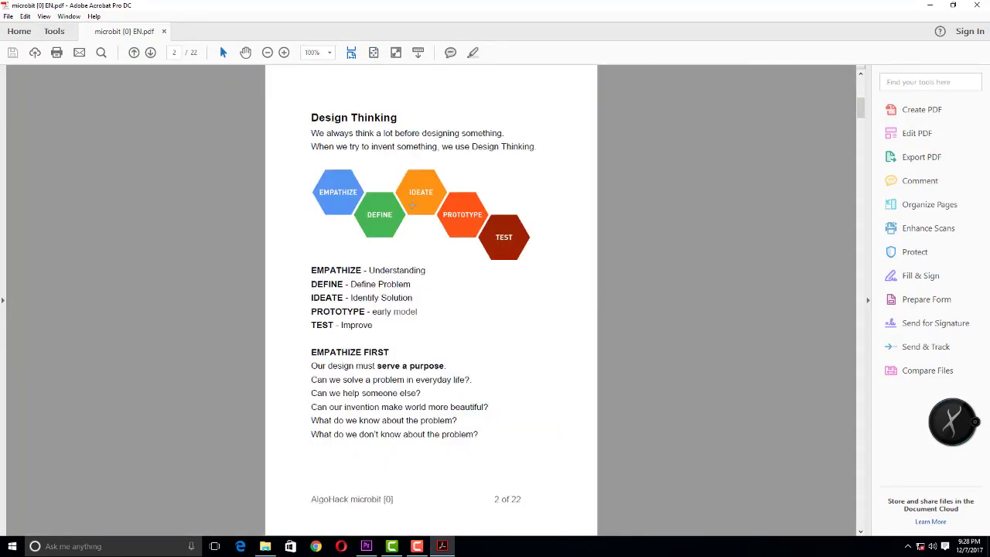
scroll(381, 197, "up", 5)
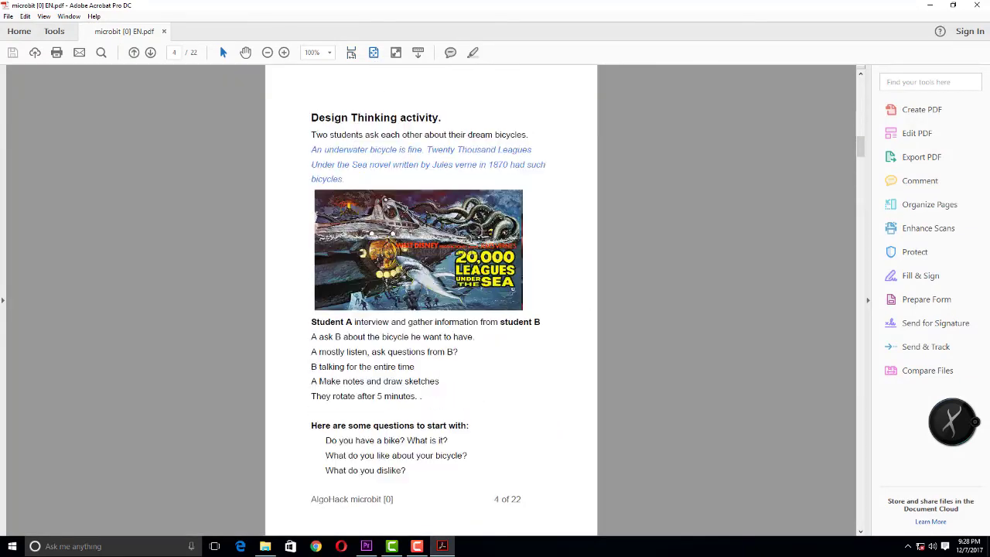
left_click(917, 157)
left_click(499, 231)
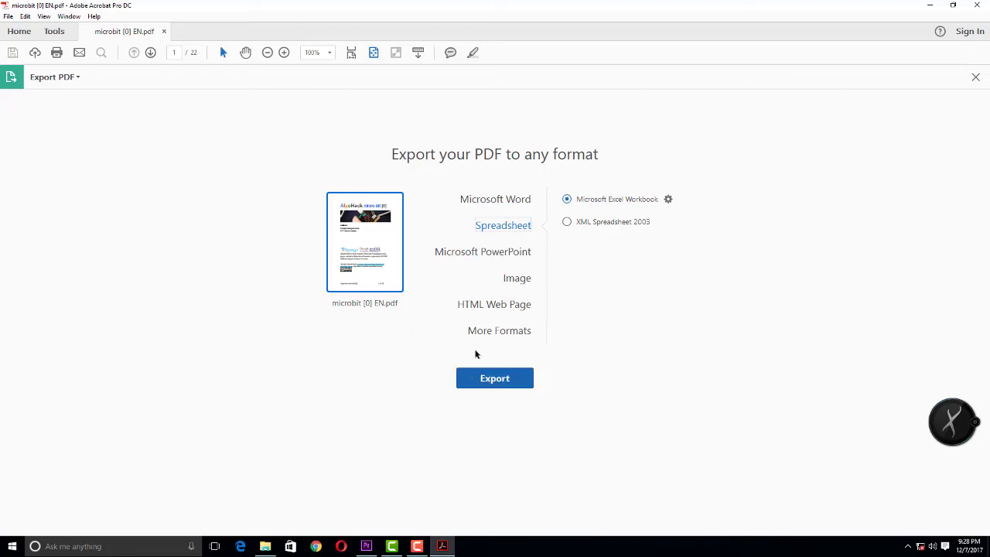
Export the book as a PowerPoint presentation to the Desktop, named 'microbit [0] EN001'.
left_click(502, 256)
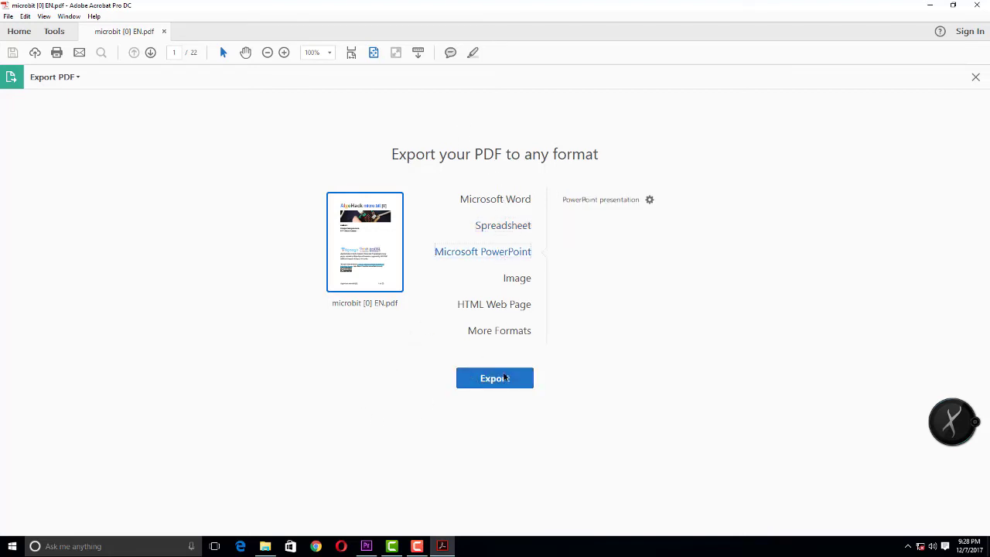
left_click(506, 377)
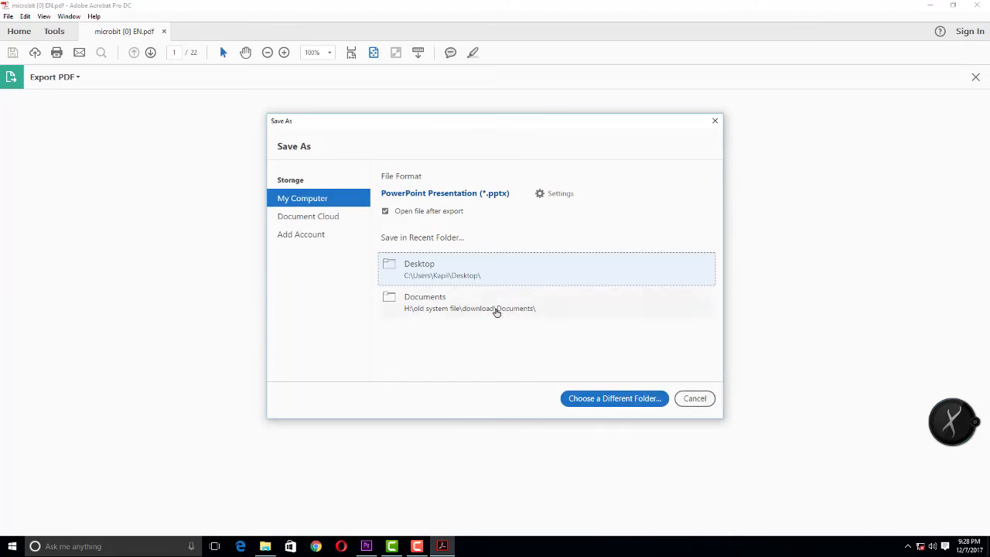
left_click(451, 266)
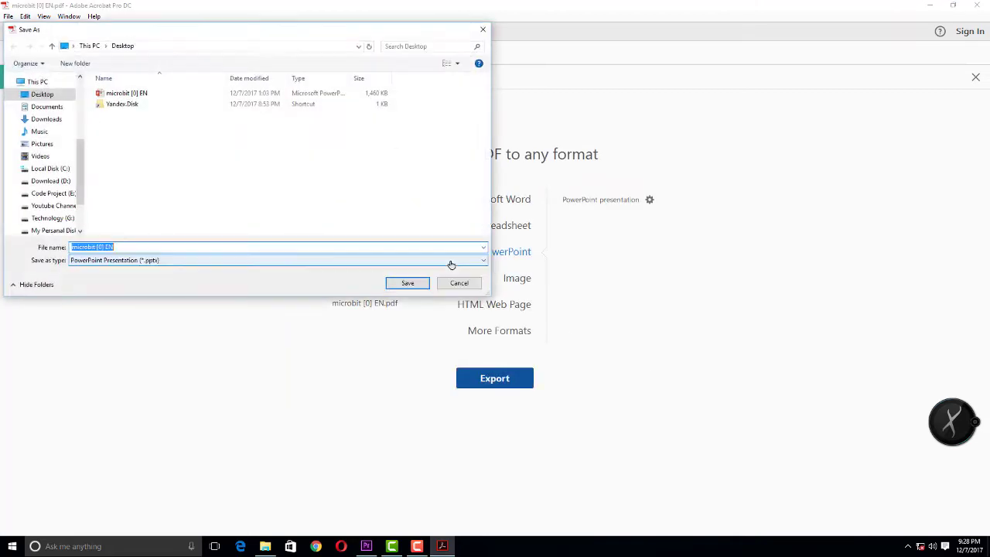
left_click(398, 284)
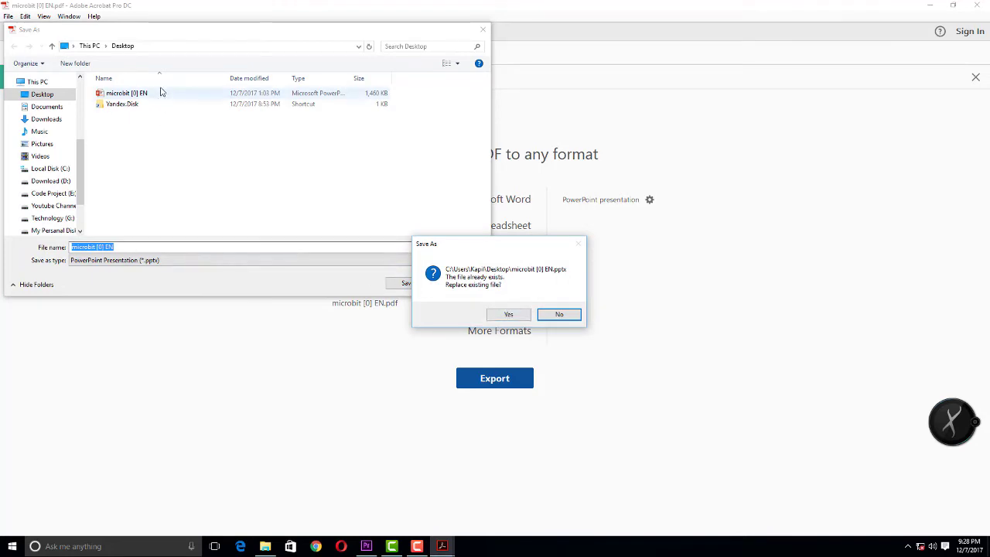
key("Escape")
left_click(148, 248)
type("001")
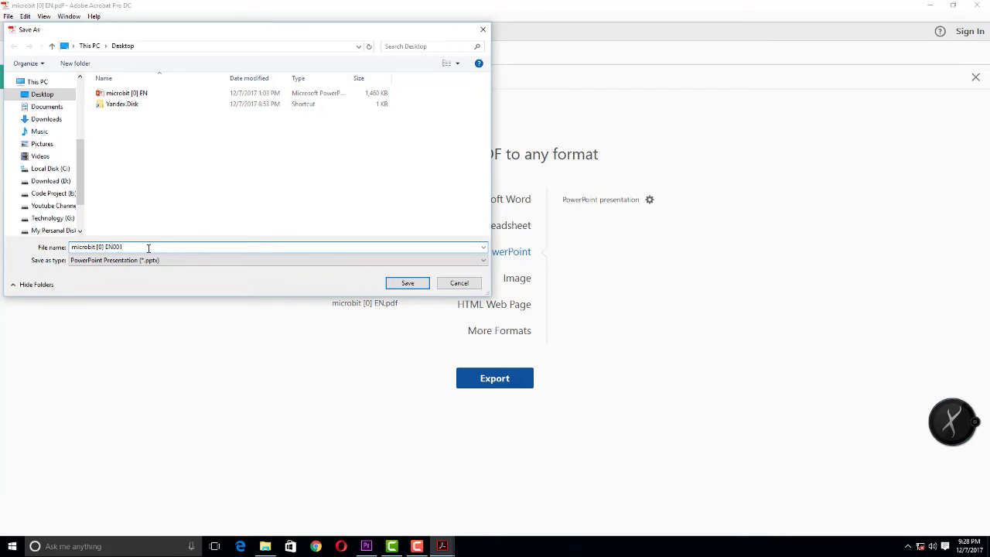
key("Return")
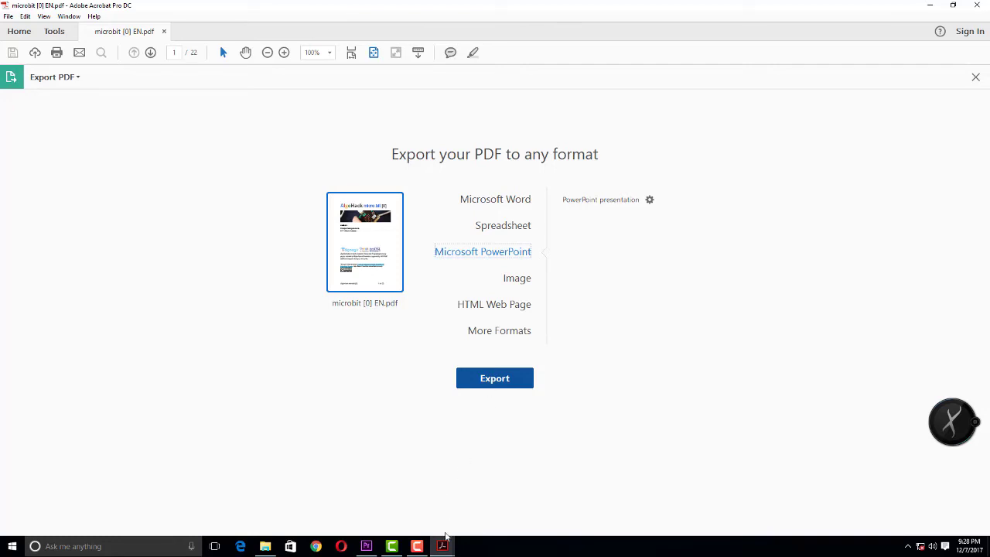
mouse_move(445, 537)
left_click(463, 488)
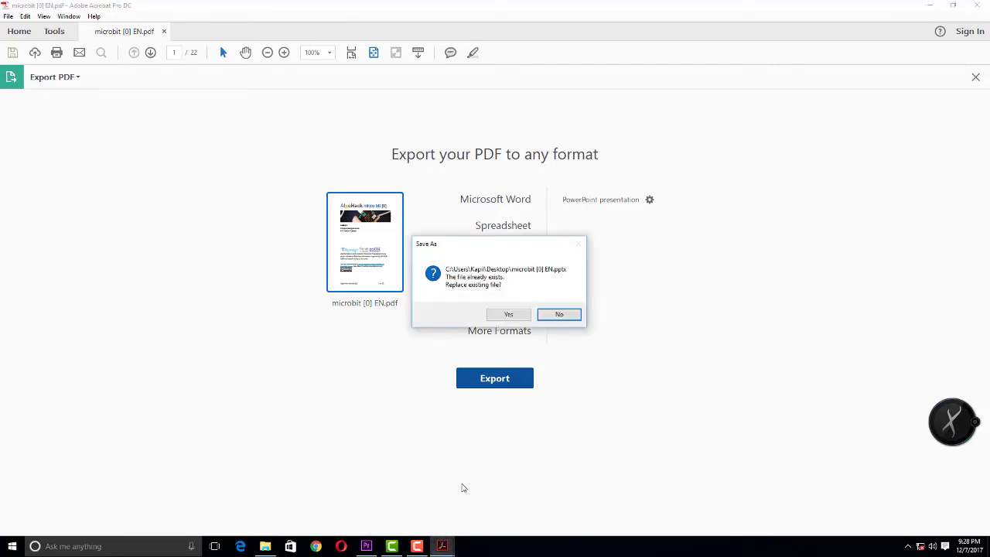
left_click(517, 314)
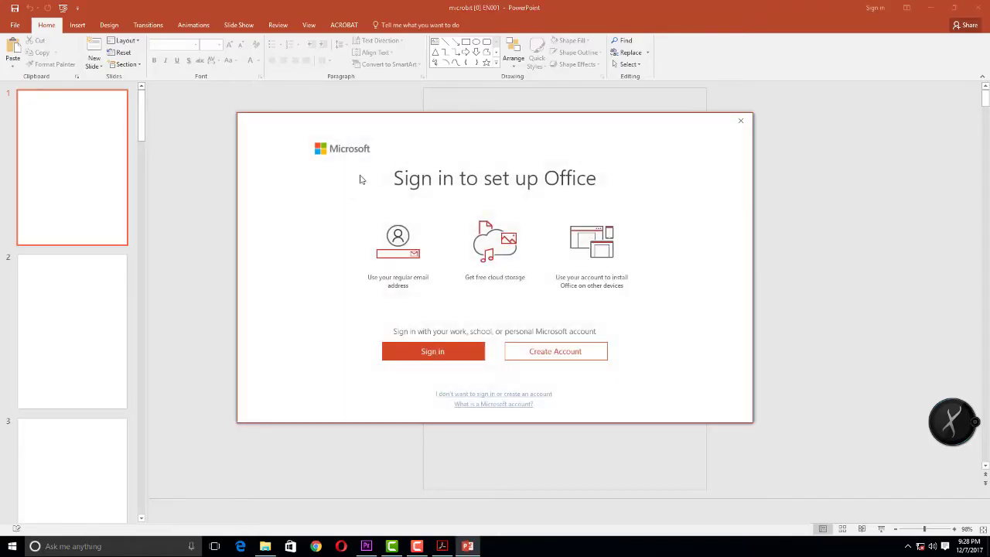
Browse the slides, delete the slide-10 microbit simulator picture, and close PowerPoint without saving.
left_click(740, 121)
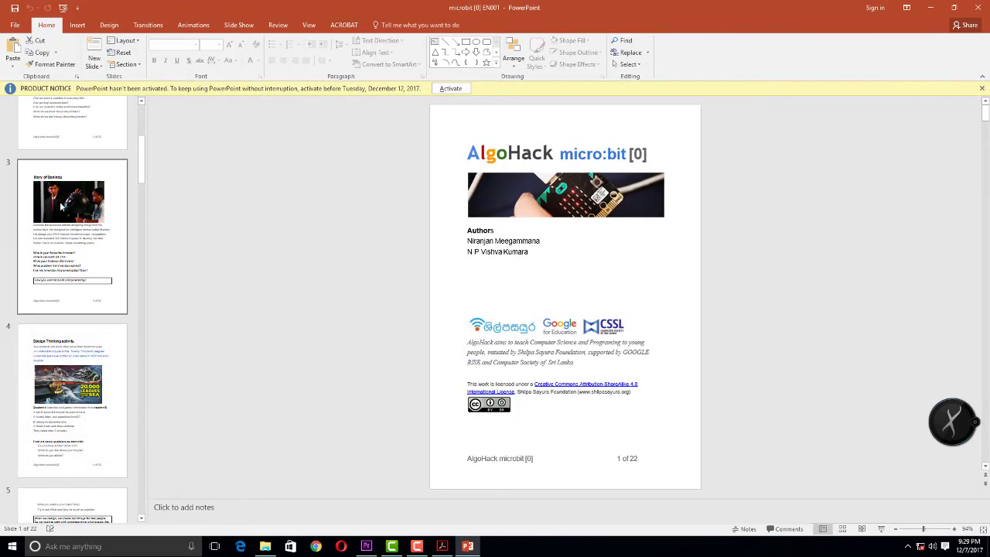
scroll(203, 329, "down", 2)
scroll(204, 329, "down", 2)
scroll(203, 328, "down", 3)
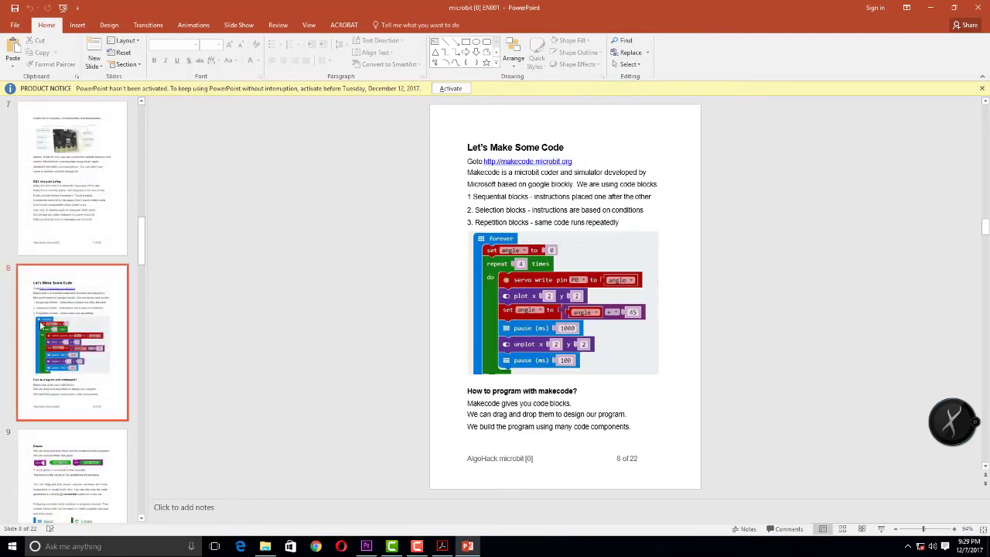
scroll(284, 311, "up", 1)
scroll(470, 286, "down", 3)
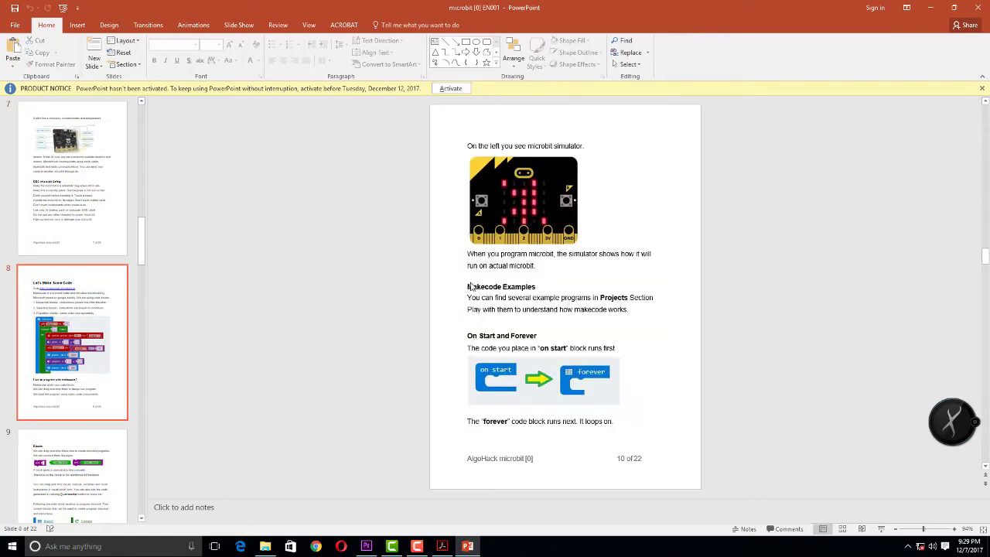
left_click(517, 249)
left_click(546, 218)
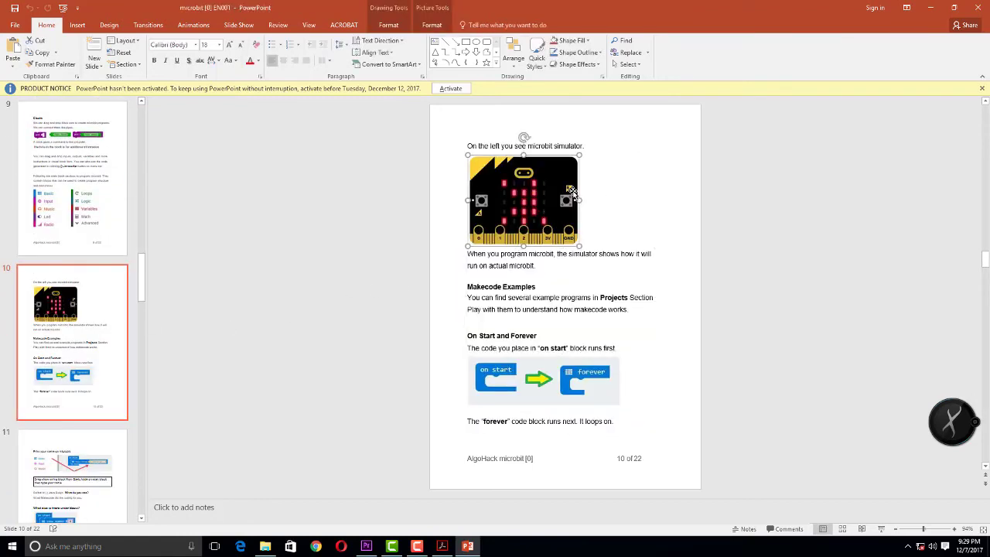
key("Delete")
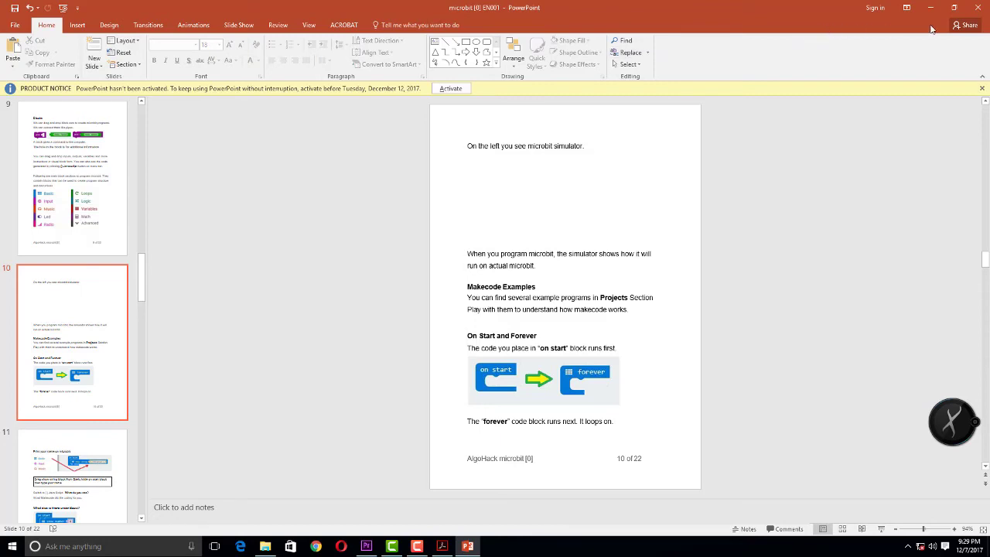
left_click(977, 7)
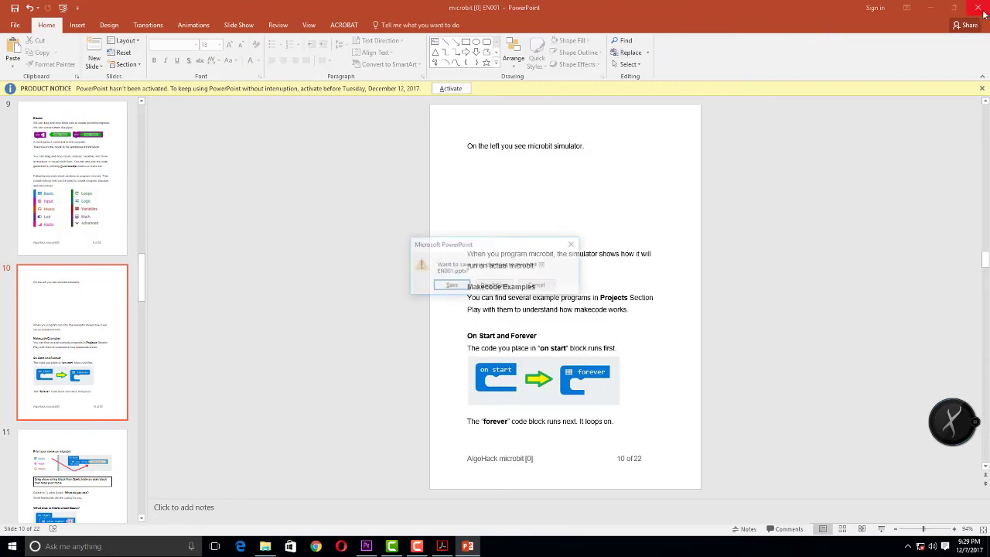
left_click(508, 288)
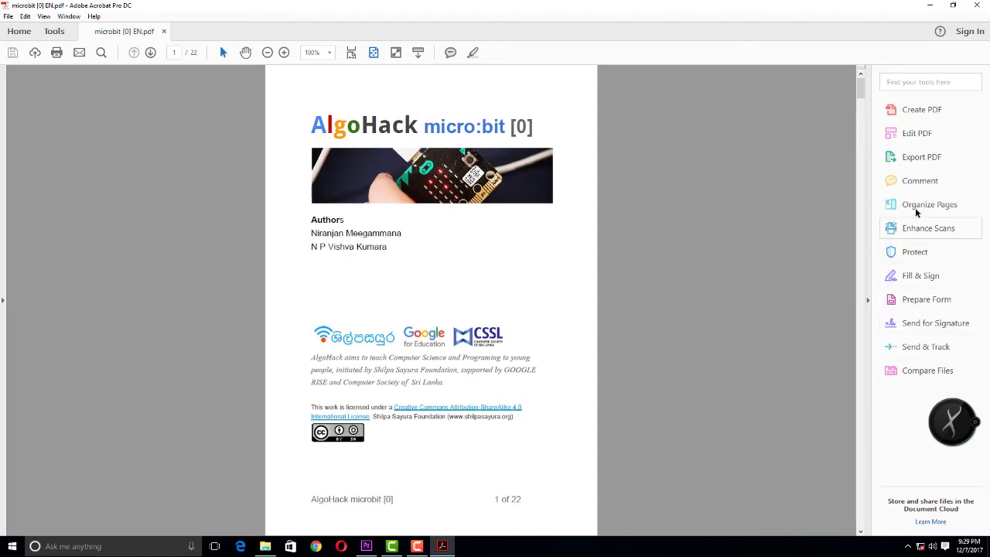
Open Acrobat's Tools center and scroll through its tool categories.
left_click(56, 35)
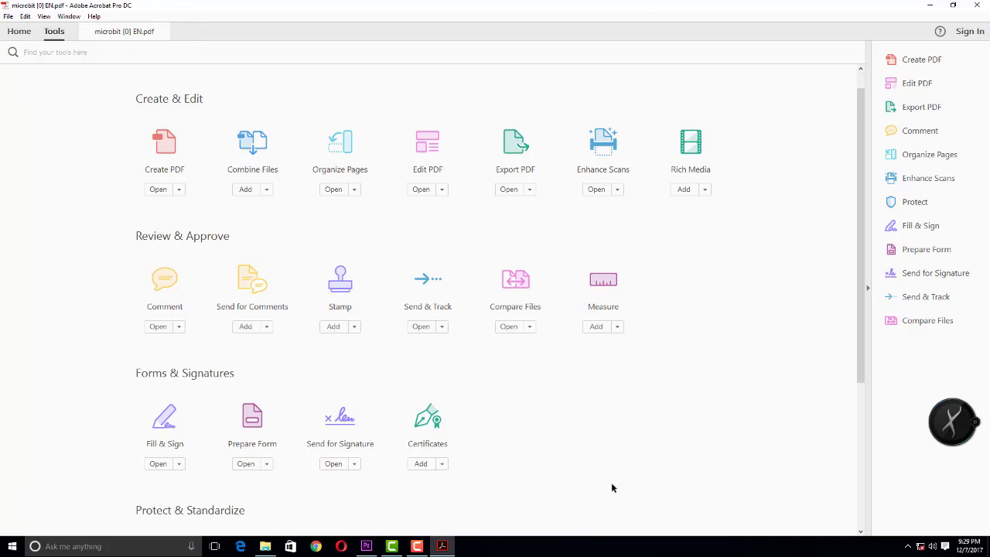
scroll(611, 486, "down", 1)
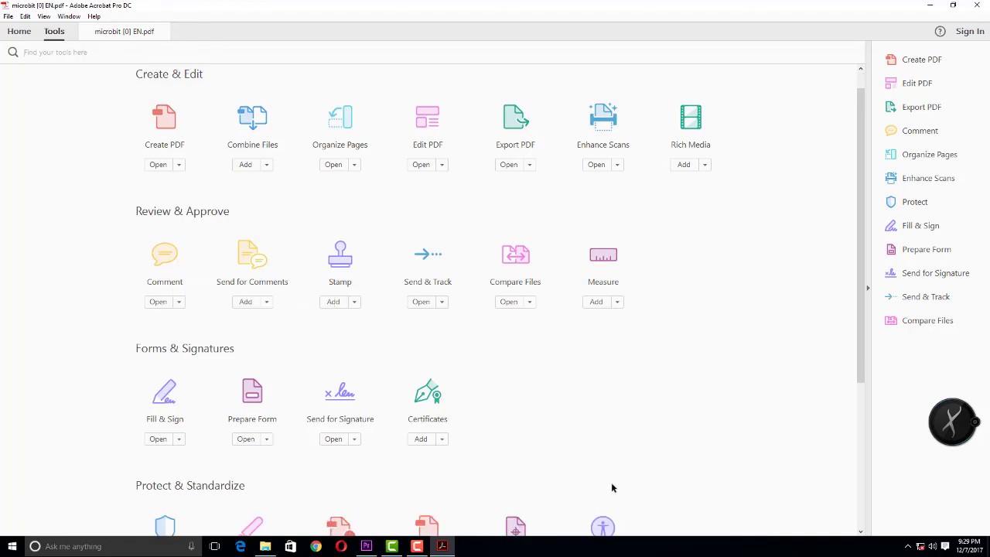
scroll(611, 487, "down", 1)
scroll(612, 487, "down", 2)
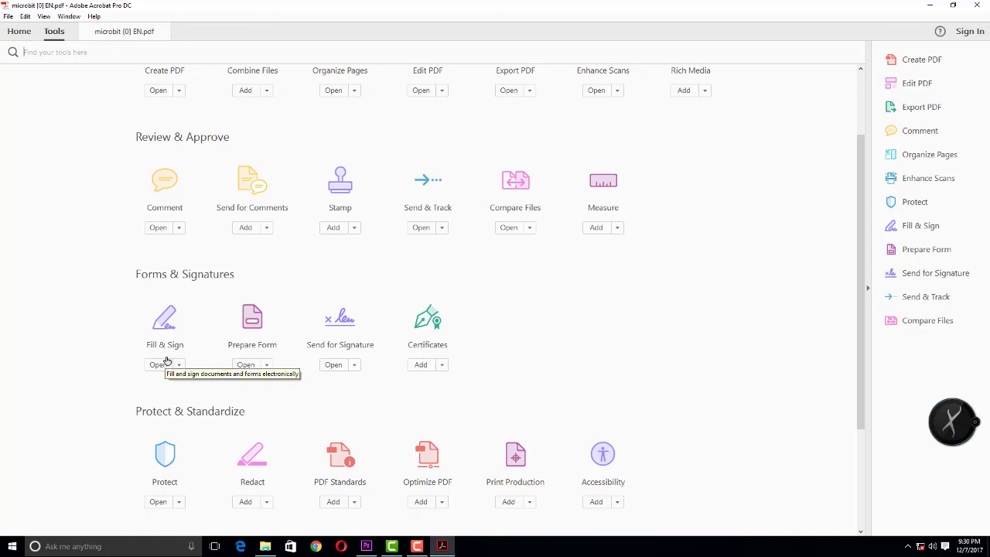
scroll(166, 361, "down", 3)
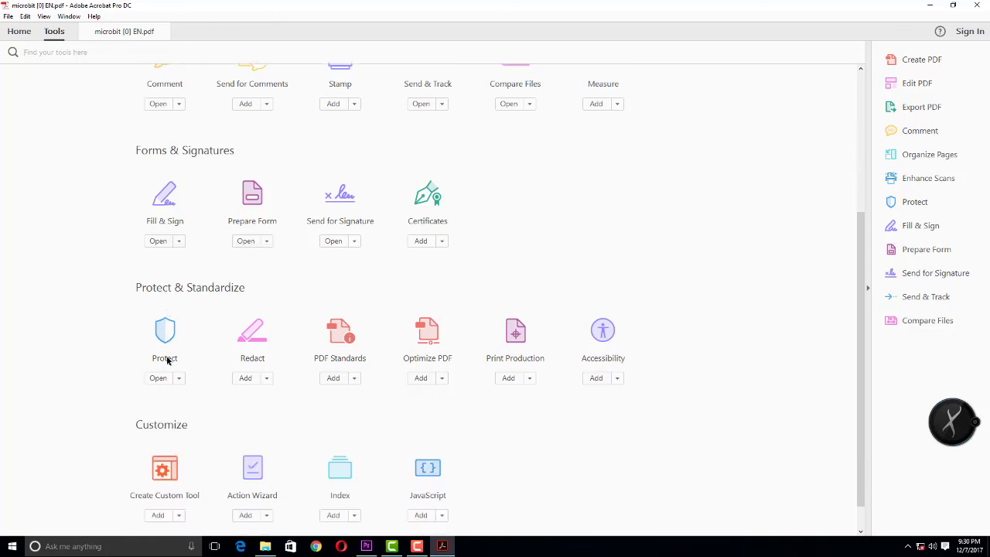
scroll(328, 349, "down", 1)
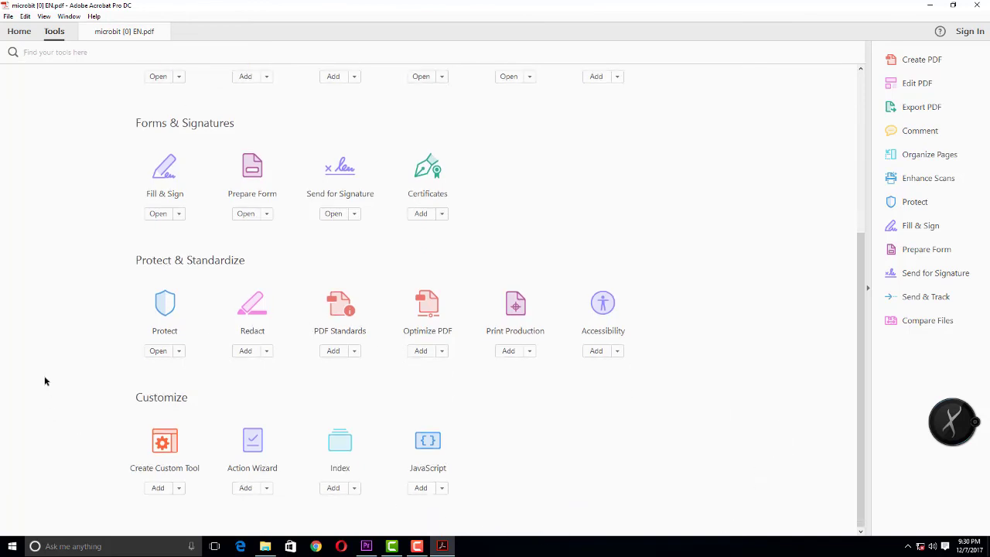
scroll(94, 223, "up", 3)
scroll(115, 184, "up", 3)
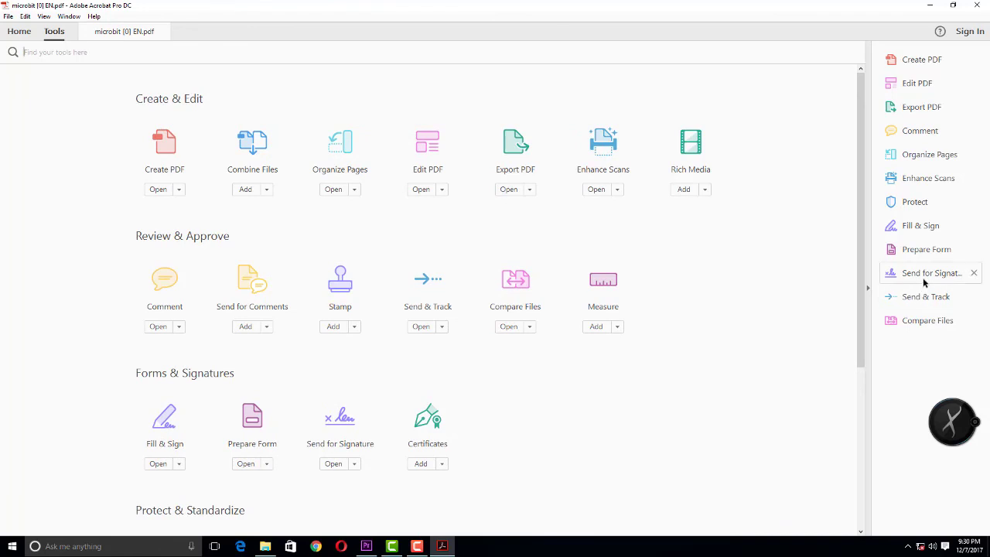
left_click(19, 32)
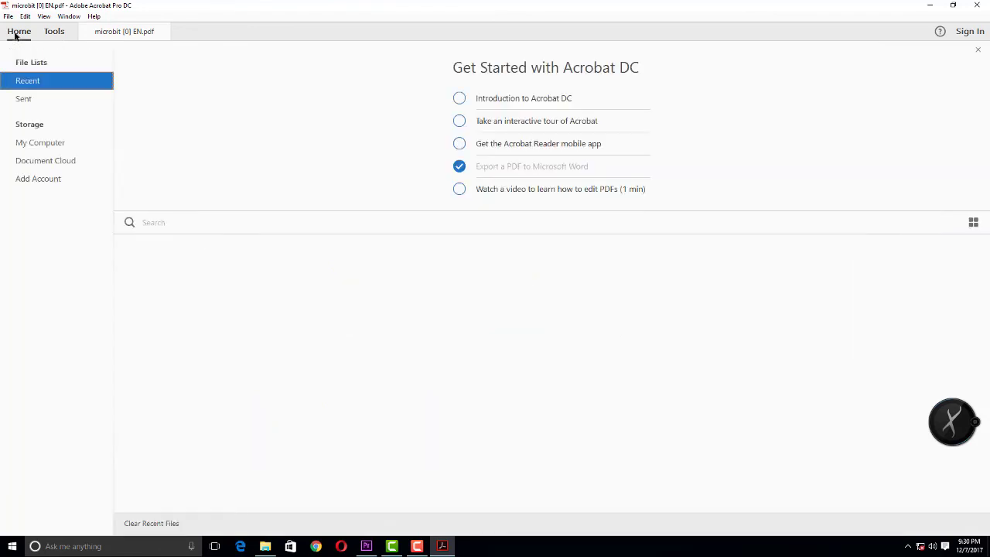